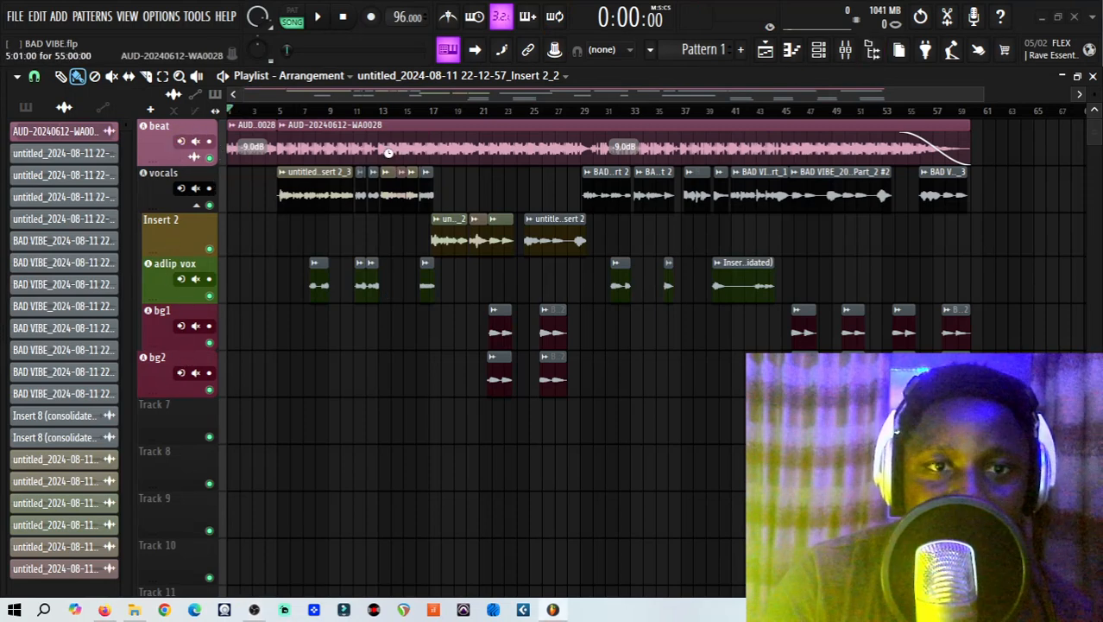
# Check the mixer track assignments of the beat clip and a lead vocal clip in the playlist.
pyautogui.doubleClick(381, 148)
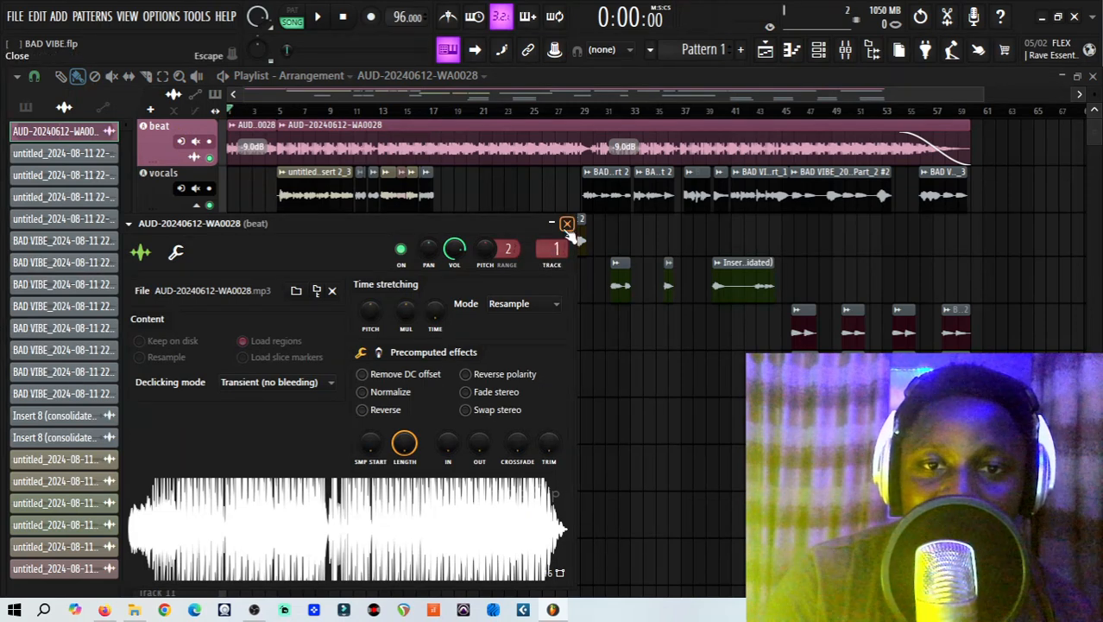
pyautogui.click(567, 225)
pyautogui.click(404, 188)
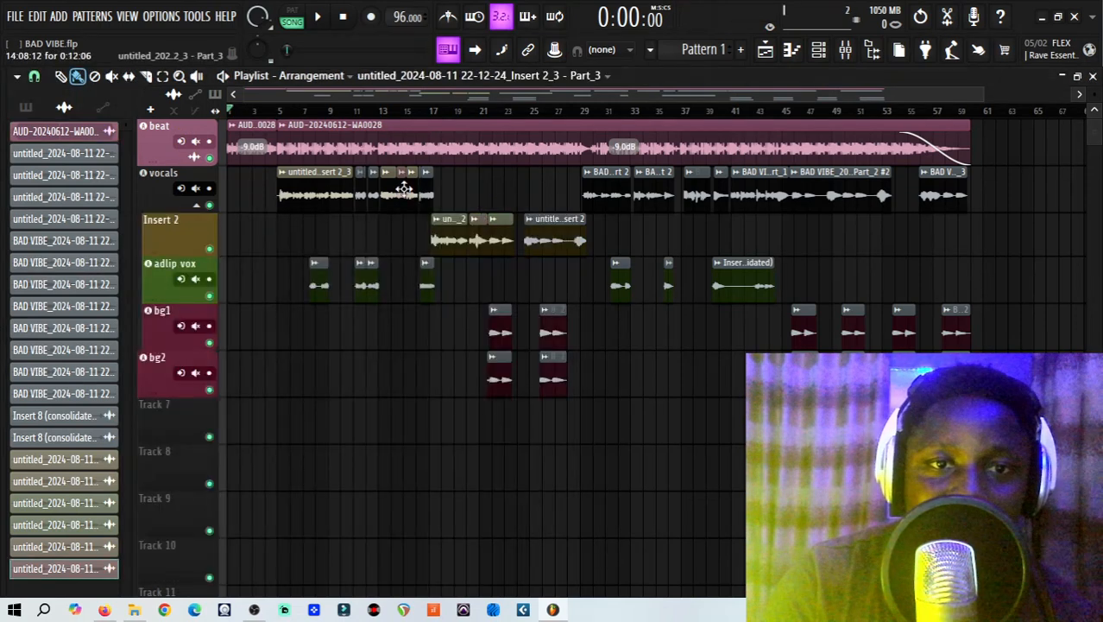
pyautogui.doubleClick(404, 187)
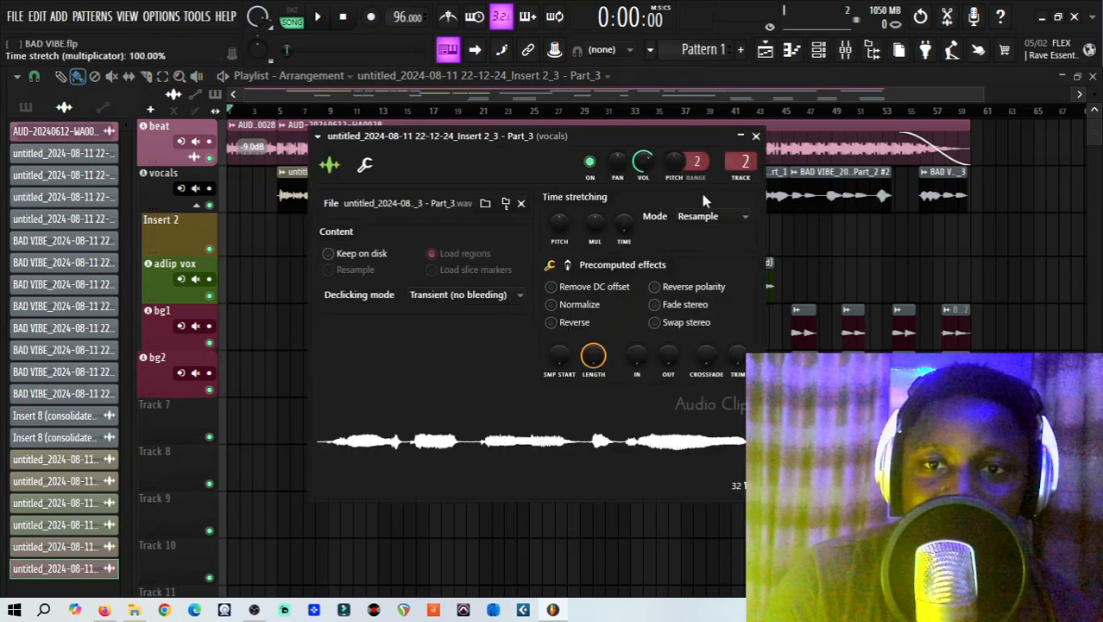
pyautogui.click(757, 136)
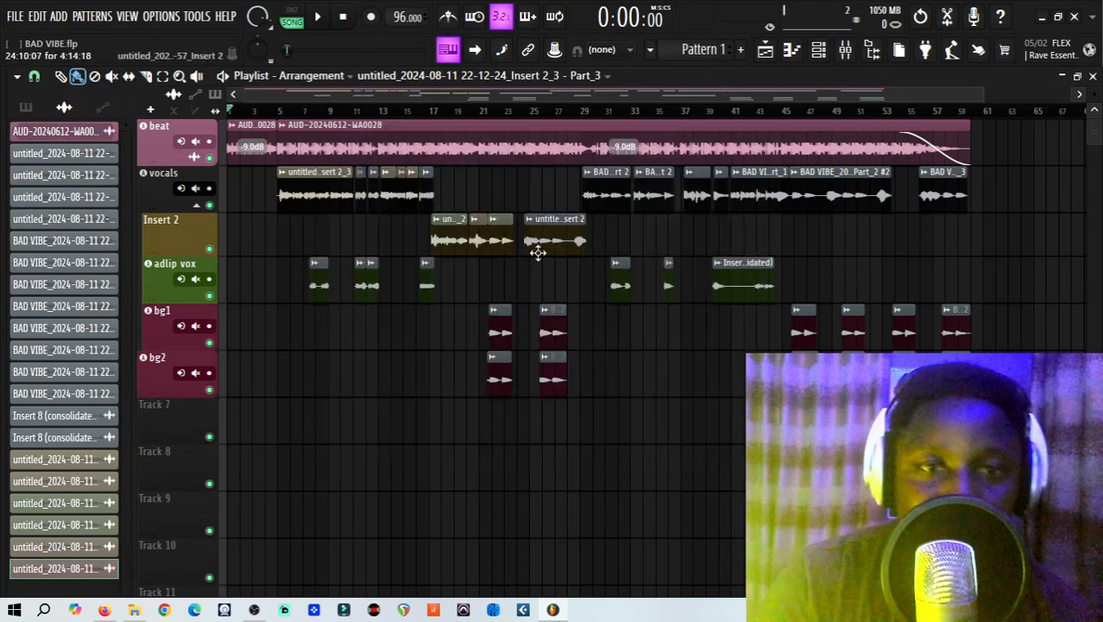
# Check the mixer track assignments of the adlip vox, bg1 and bg2 clips in the playlist.
pyautogui.click(428, 290)
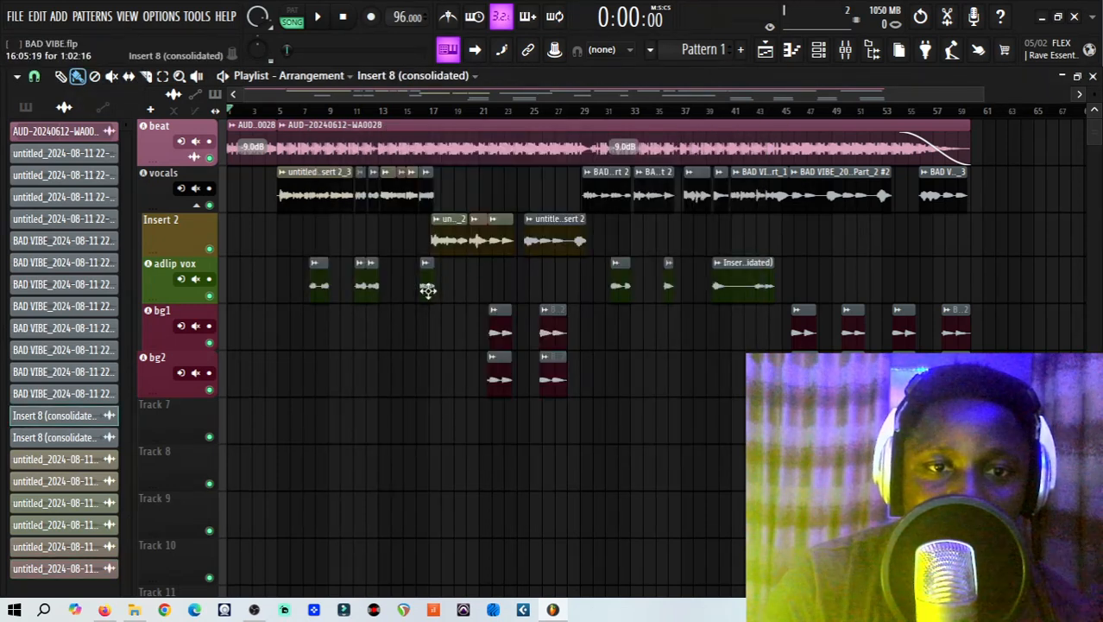
pyautogui.doubleClick(427, 289)
pyautogui.click(494, 197)
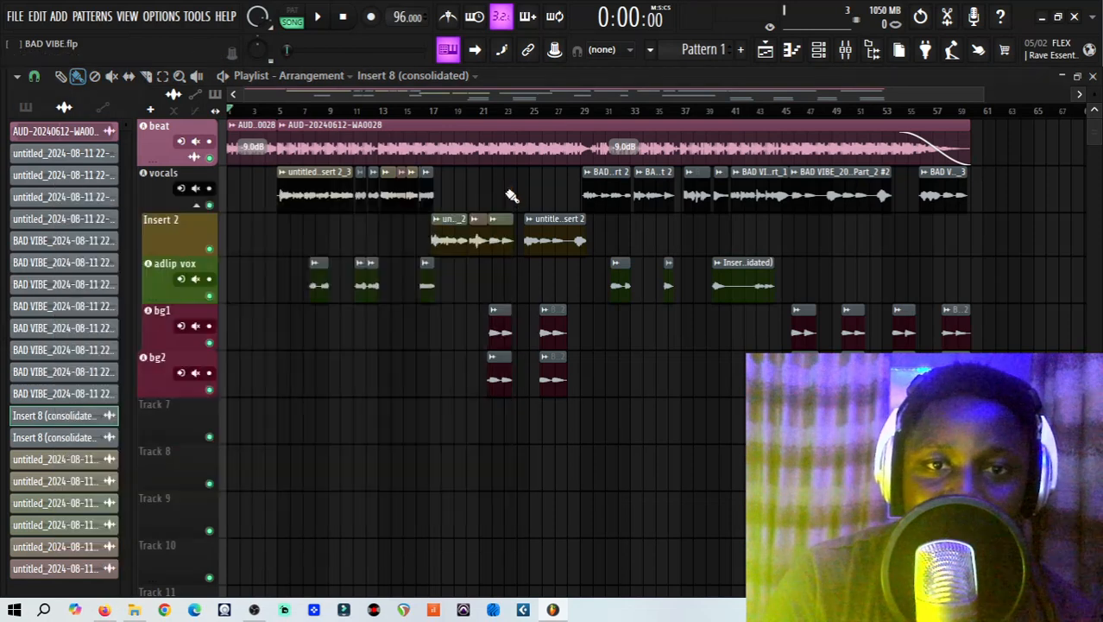
pyautogui.click(553, 319)
pyautogui.doubleClick(553, 319)
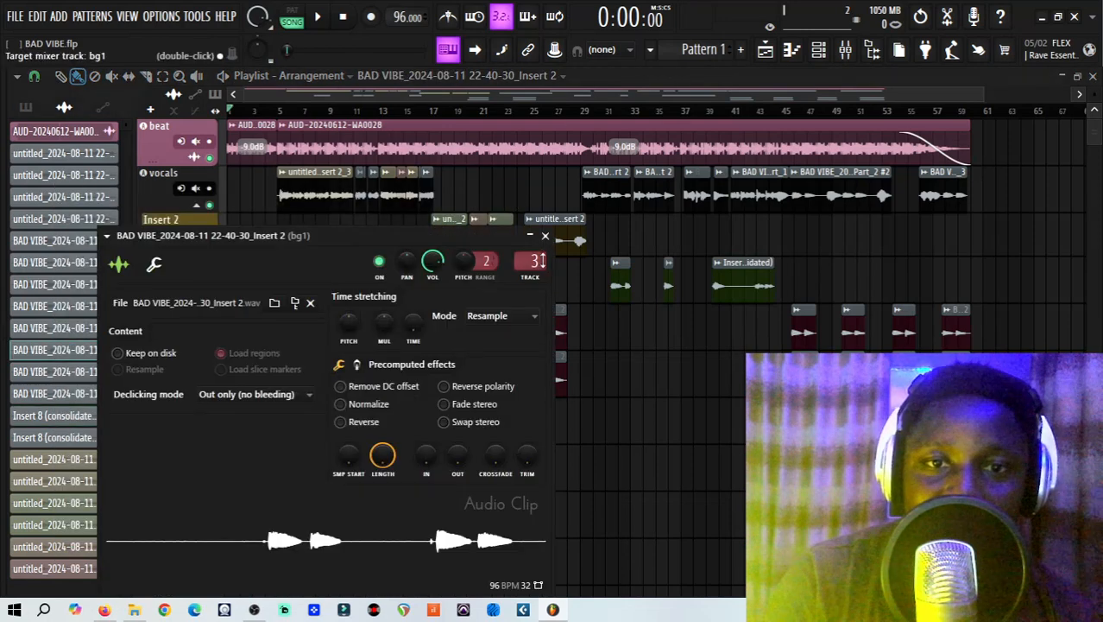
pyautogui.click(545, 235)
pyautogui.click(553, 361)
pyautogui.doubleClick(552, 362)
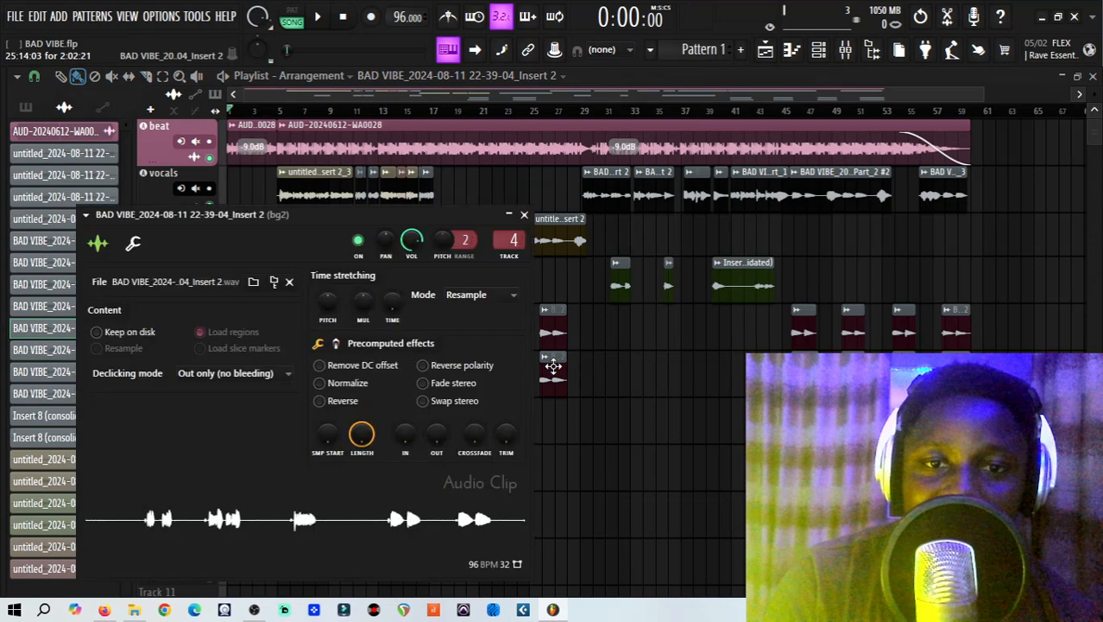
pyautogui.click(524, 214)
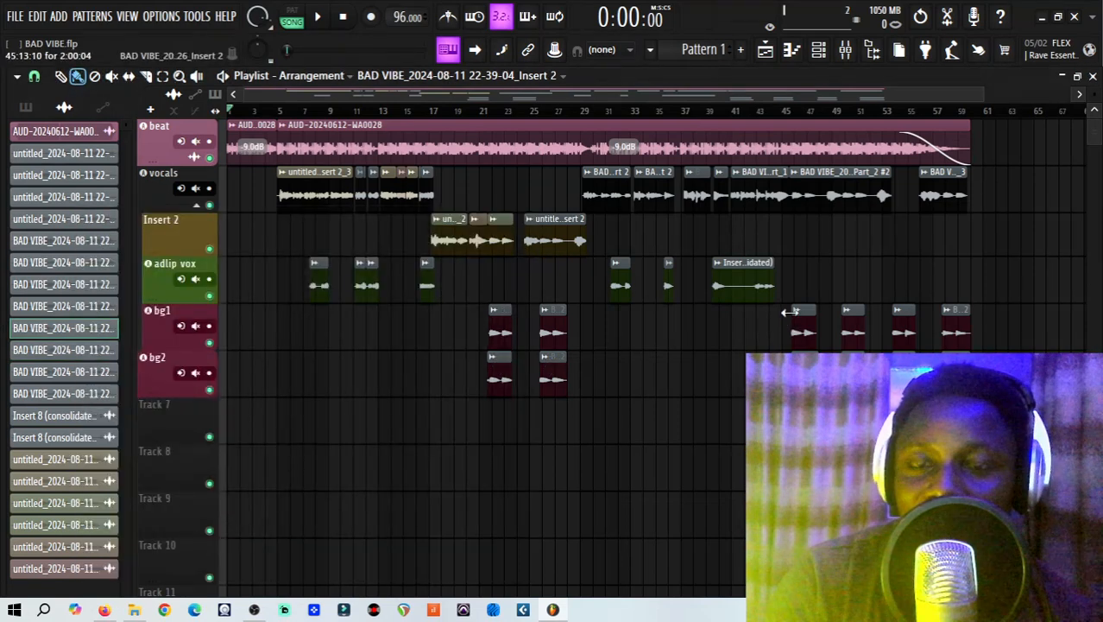
# Show the mixer and select the Master track.
pyautogui.click(846, 49)
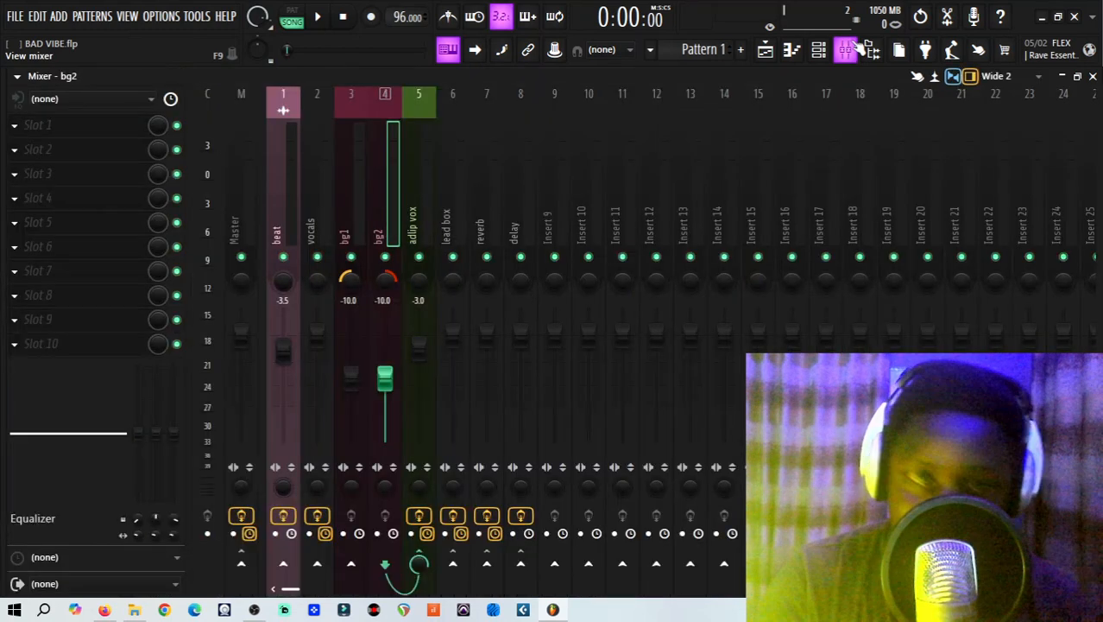
pyautogui.click(256, 170)
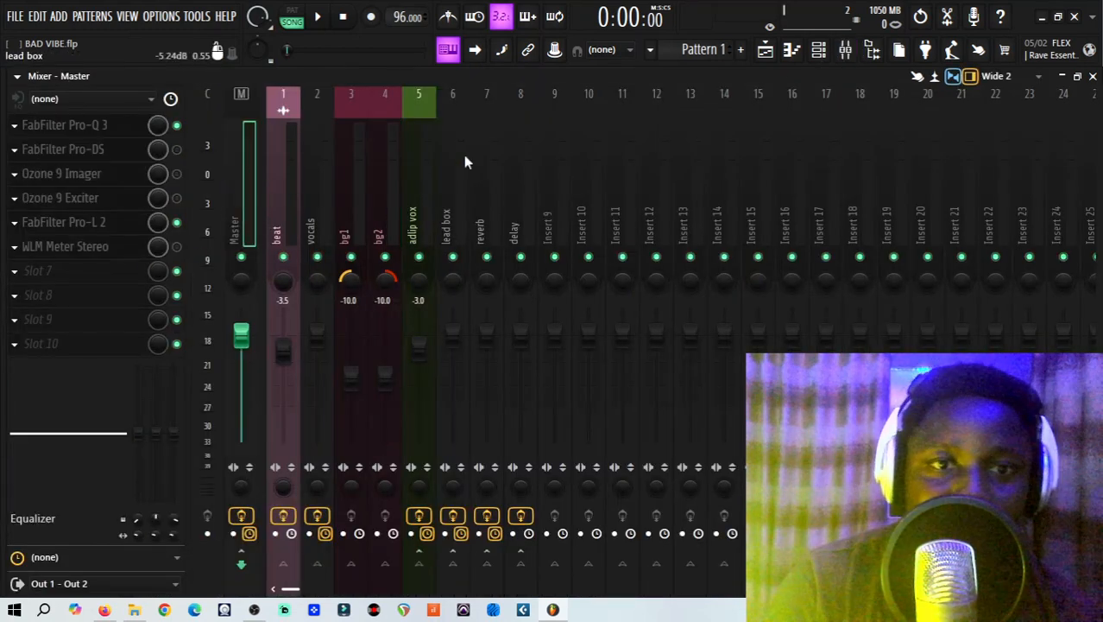
# Begin a Wave file export named BAD VIBE.wav into the export folder inside Downloads.
pyautogui.click(16, 17)
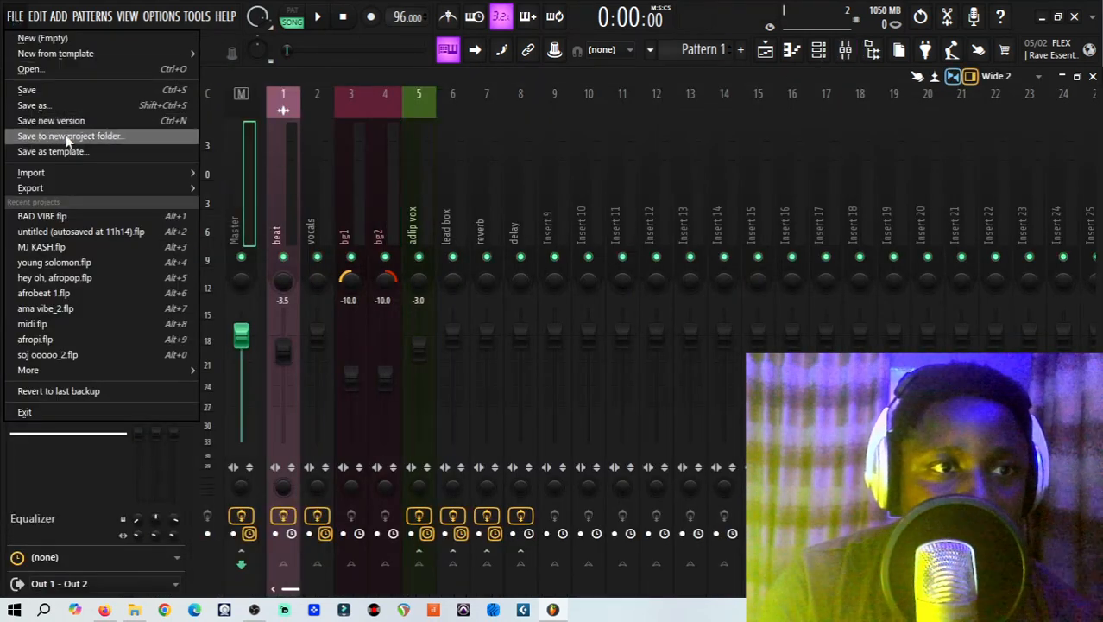
pyautogui.moveTo(87, 188)
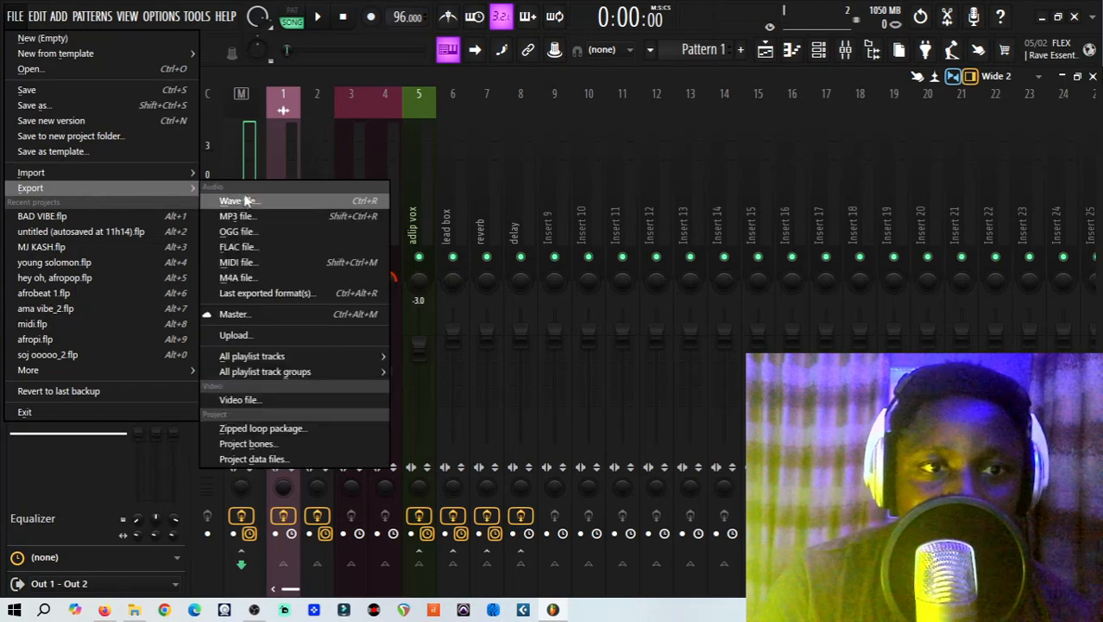
pyautogui.click(246, 201)
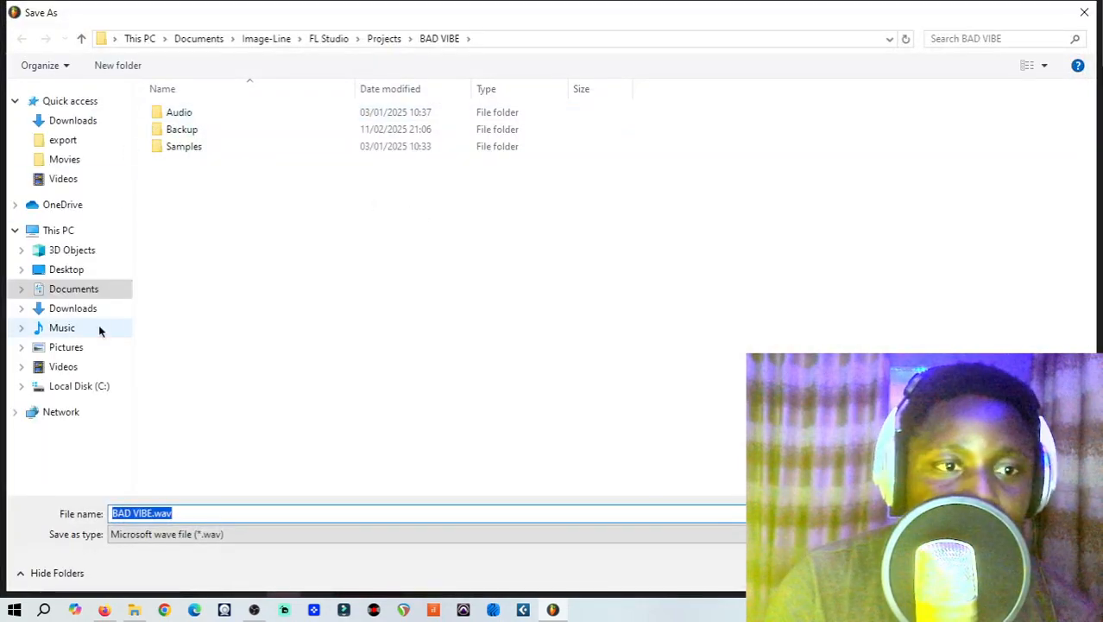
pyautogui.click(76, 308)
pyautogui.doubleClick(177, 152)
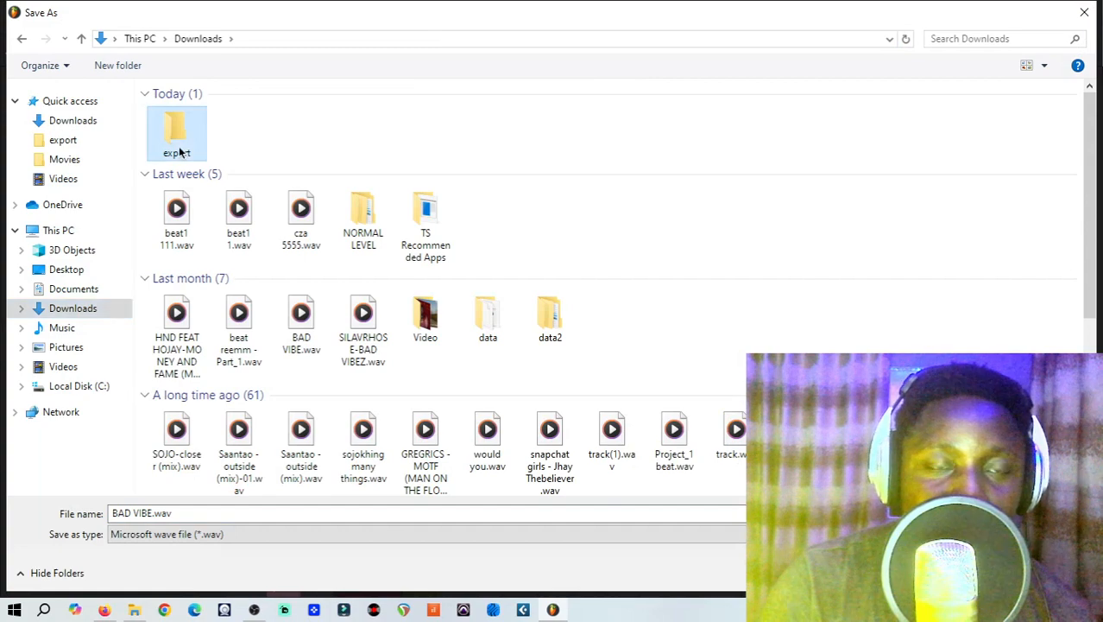
pyautogui.press('Return')
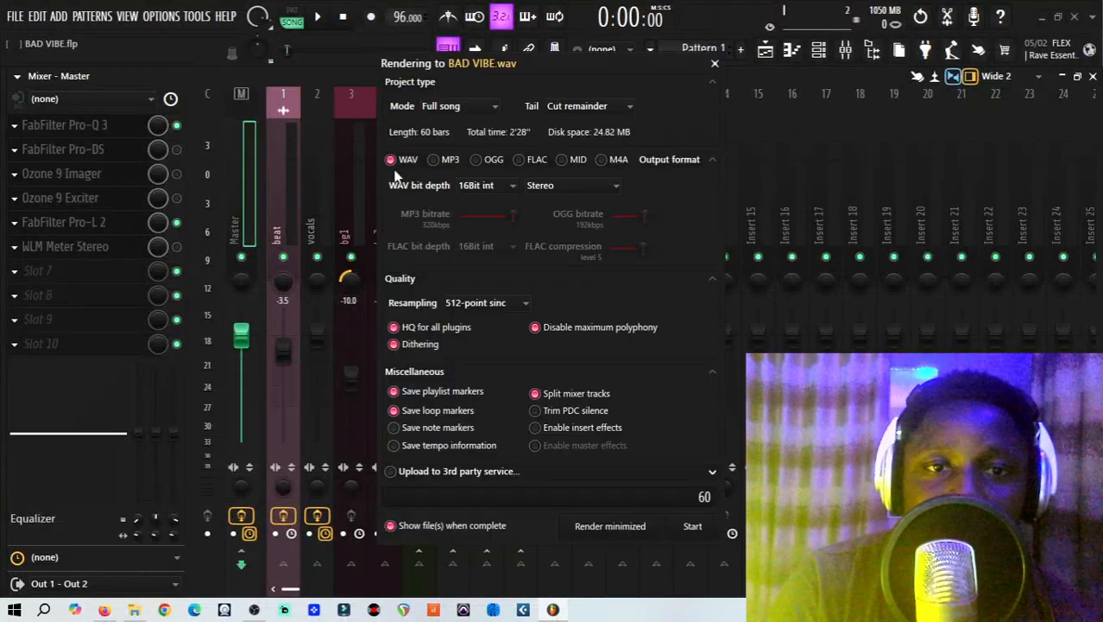
# Set the WAV bit depth to 24Bit int and review the available stereo and mono channel modes.
pyautogui.click(496, 188)
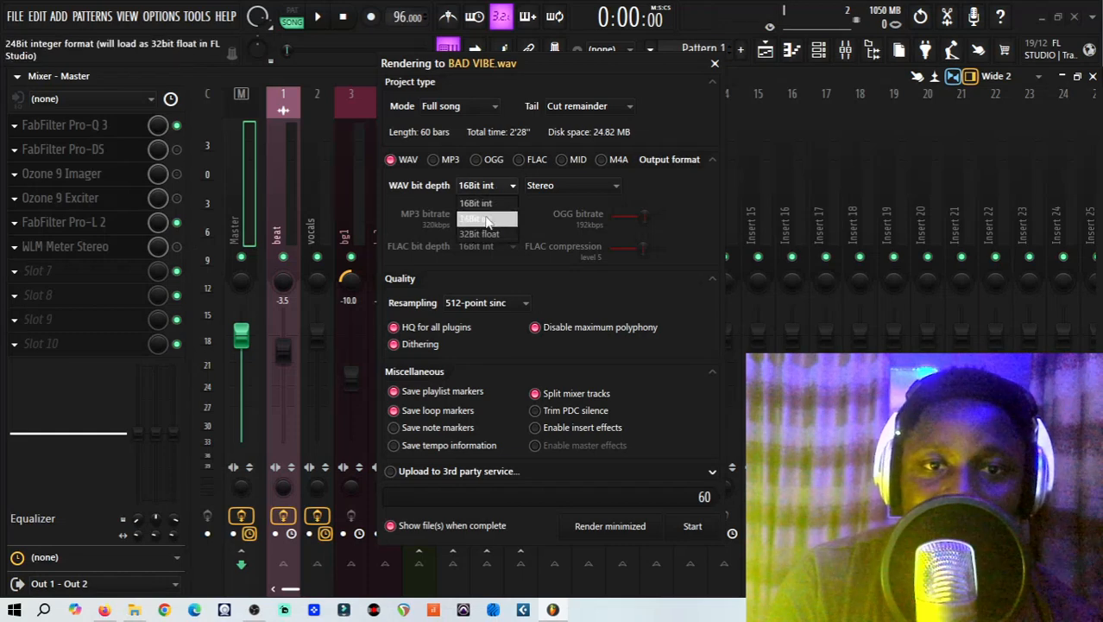
pyautogui.click(487, 219)
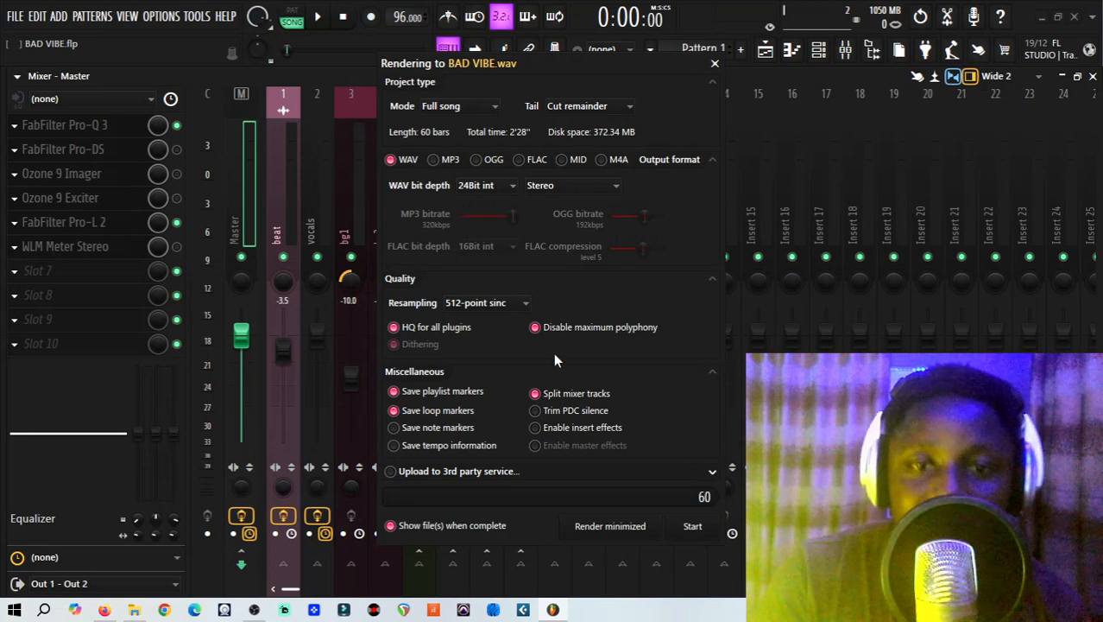
pyautogui.click(589, 183)
pyautogui.click(638, 181)
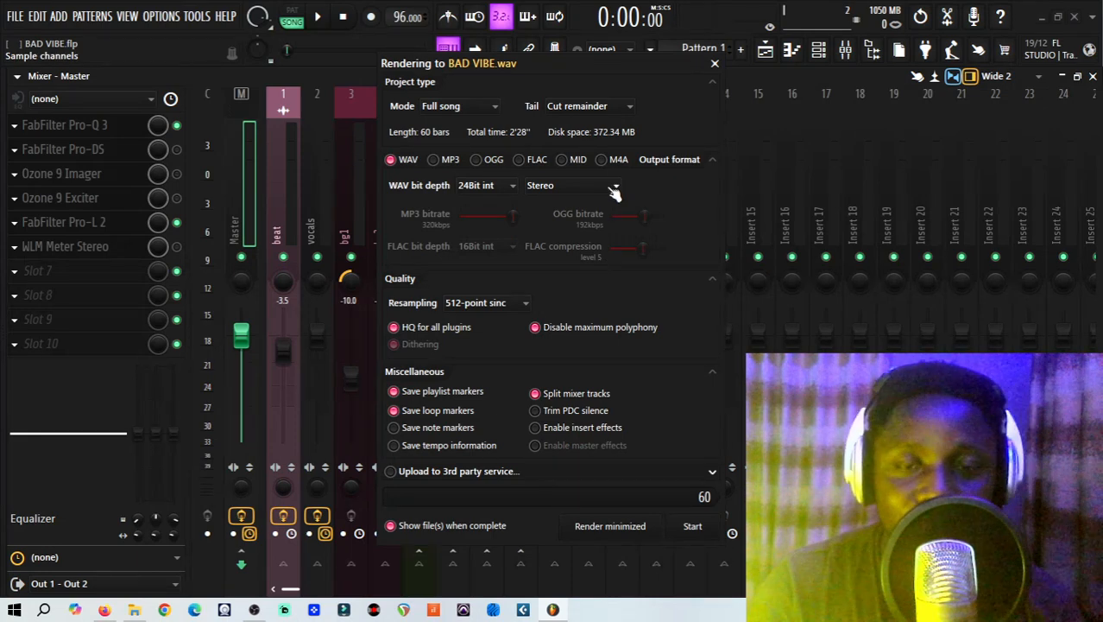
pyautogui.click(613, 190)
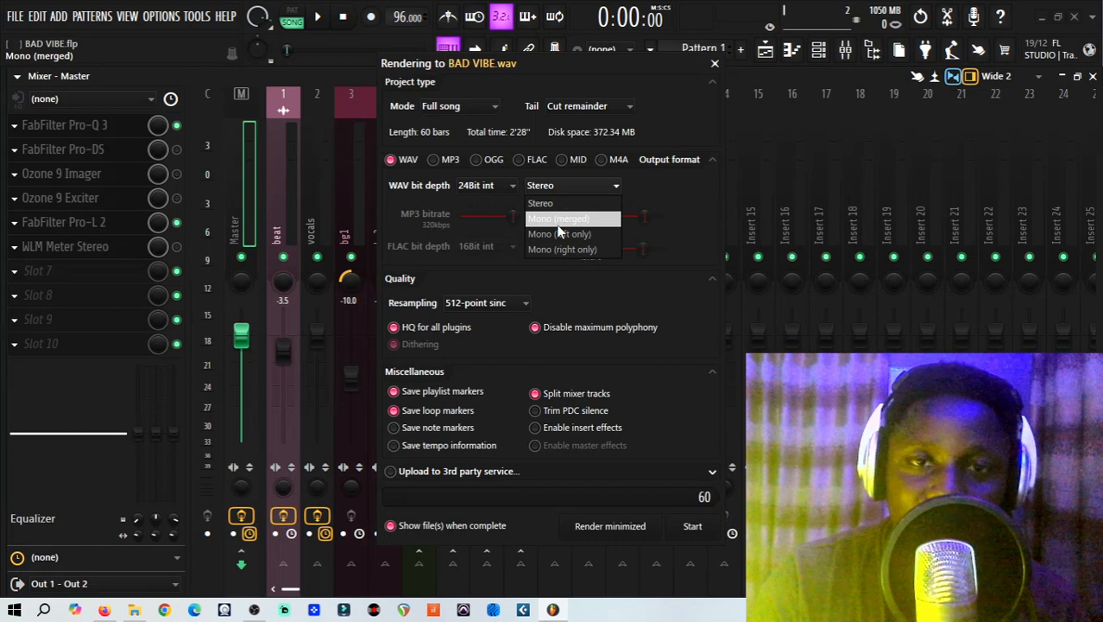
pyautogui.click(635, 190)
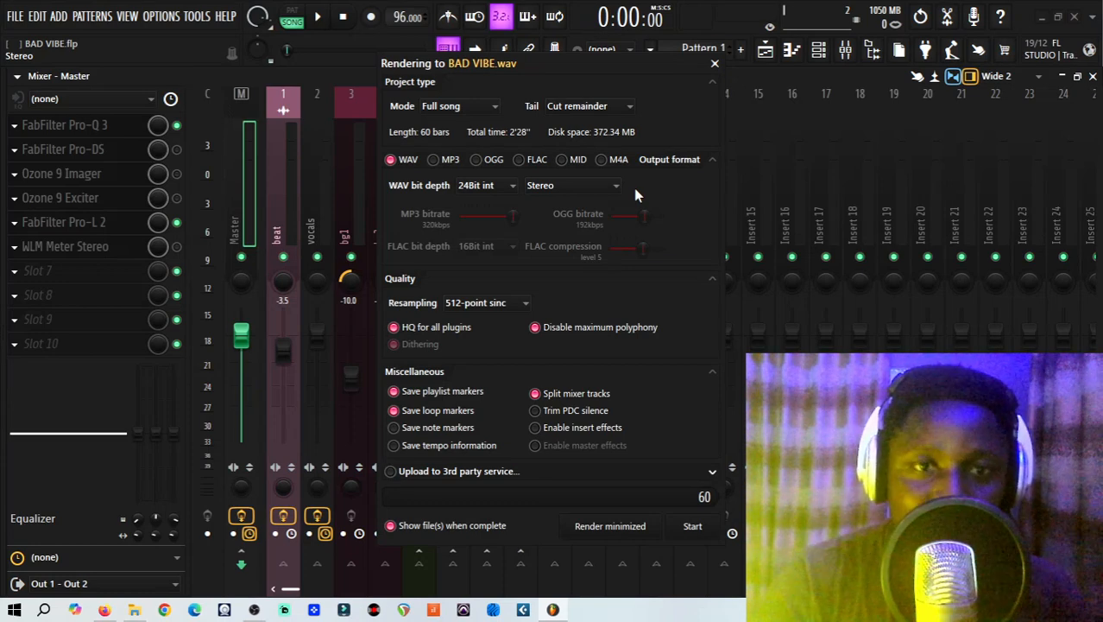
pyautogui.click(584, 186)
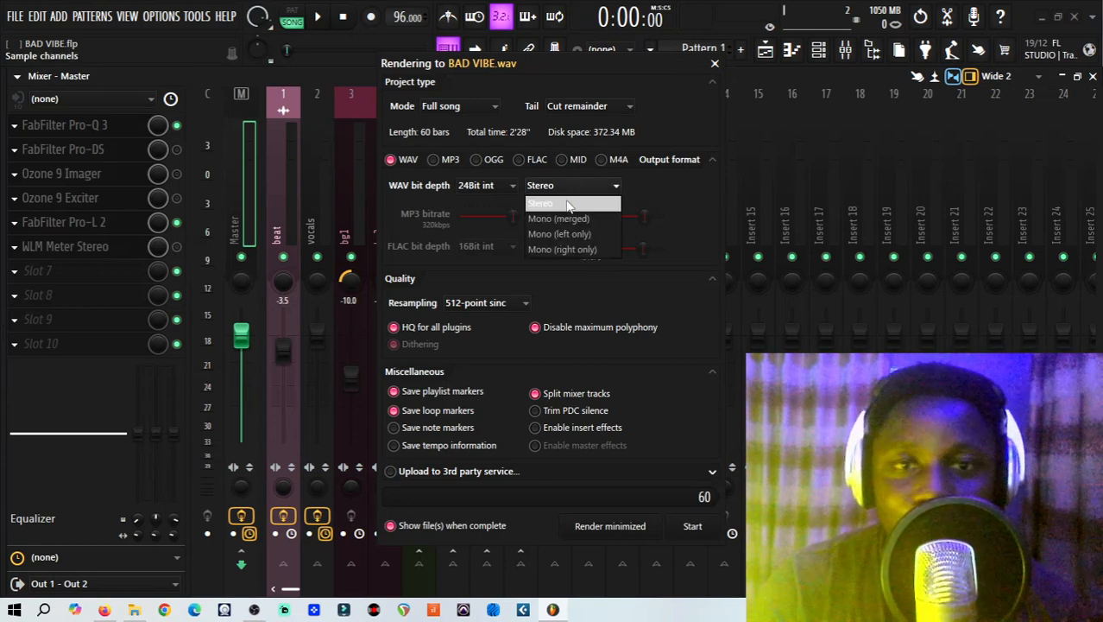
pyautogui.click(661, 191)
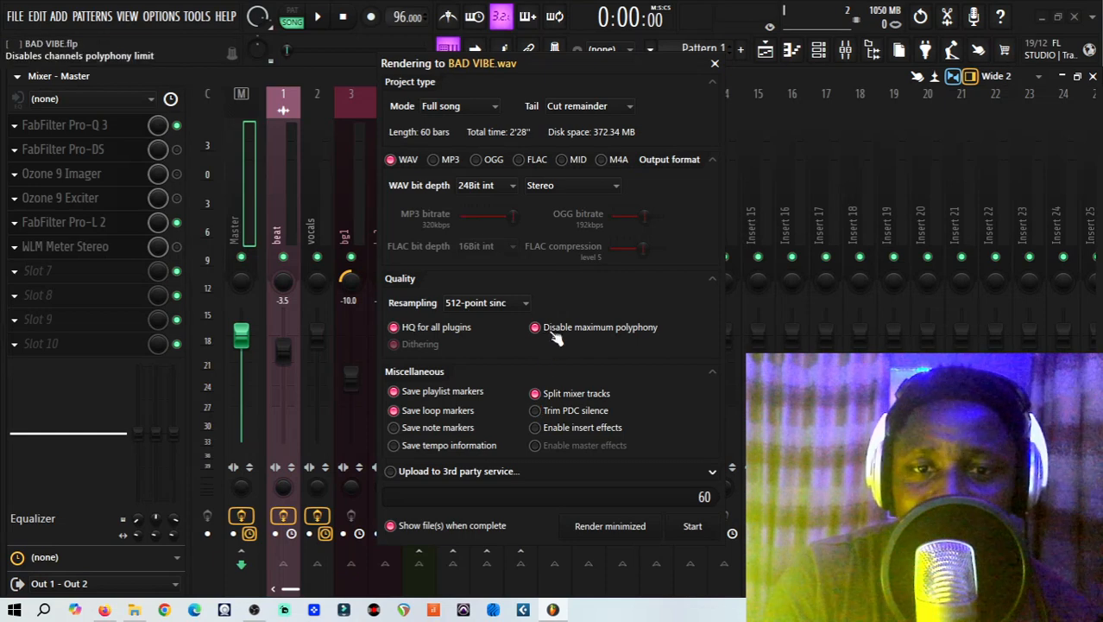
# Try the insert effects option for the split-track render, leaving both insert effects and master effects off.
pyautogui.click(536, 427)
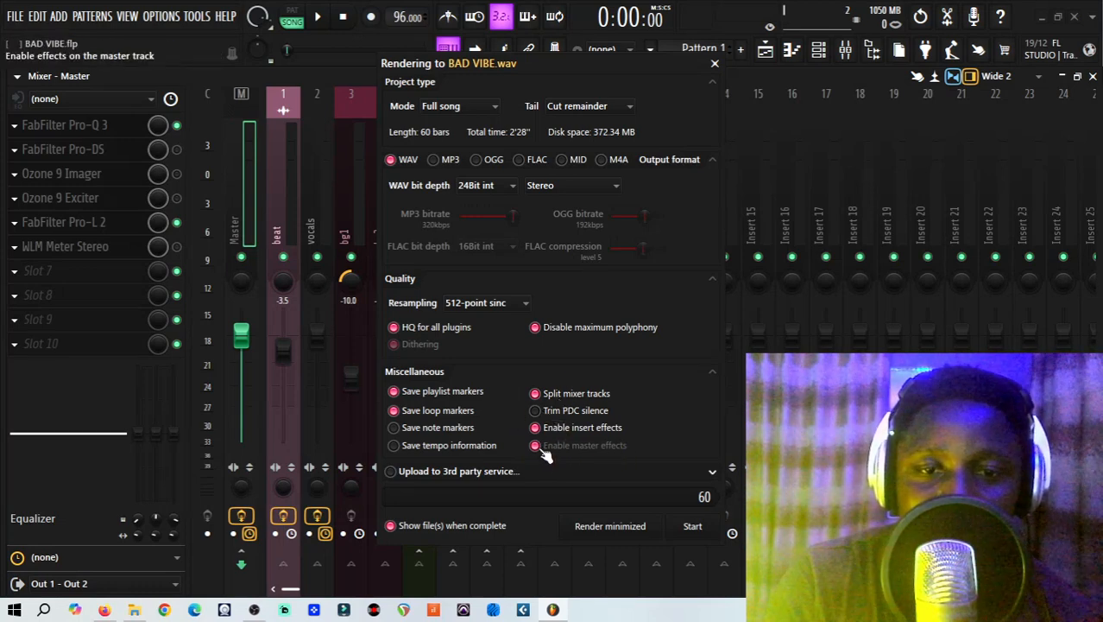
pyautogui.click(537, 447)
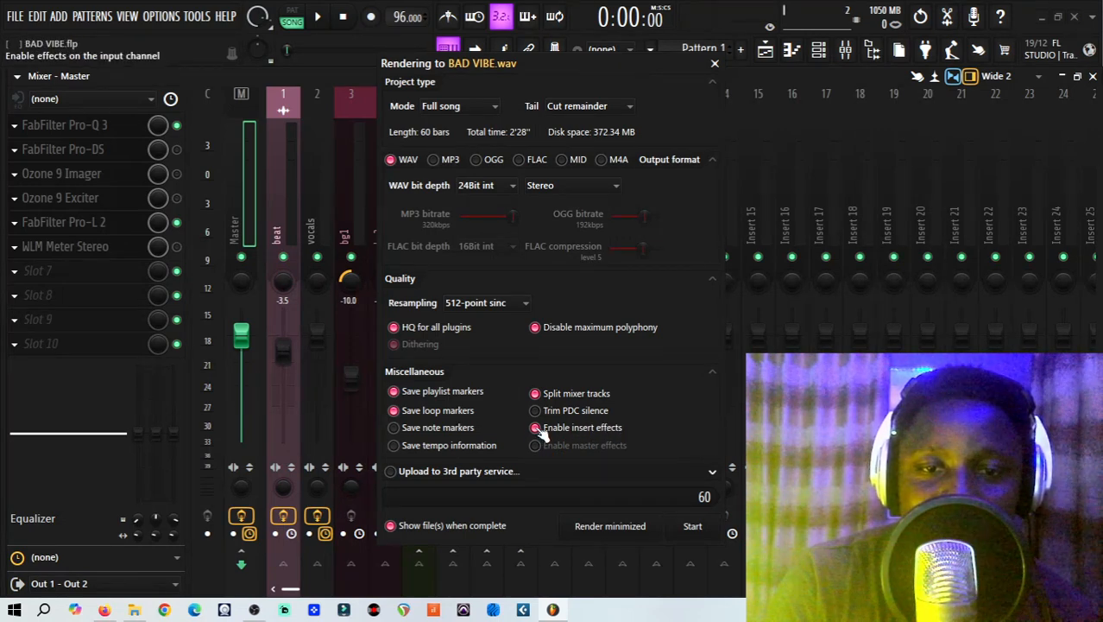
pyautogui.click(536, 428)
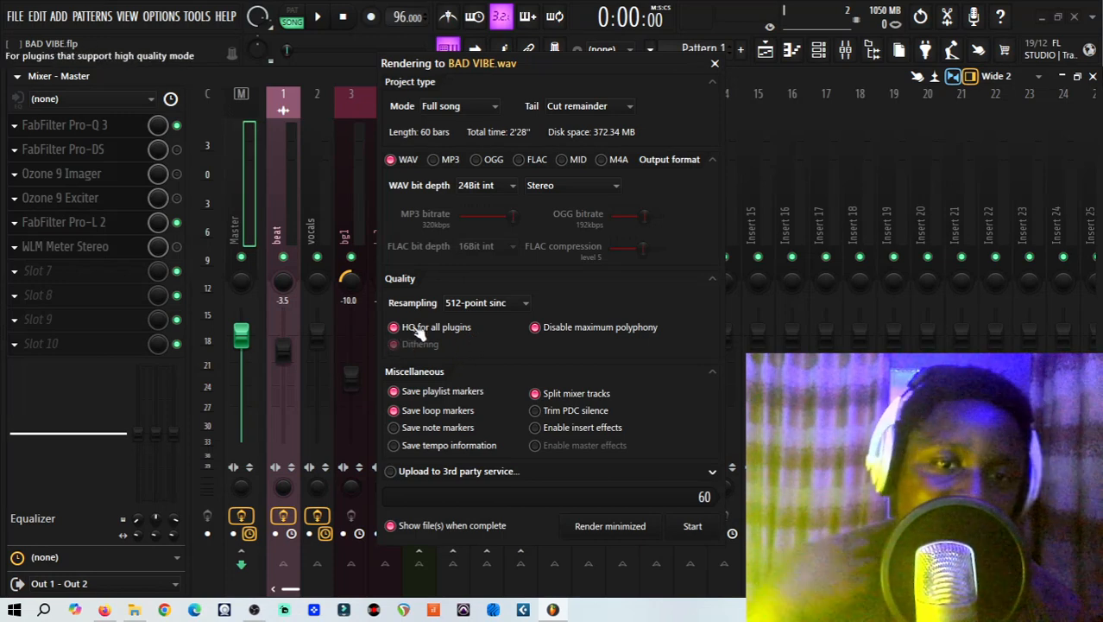
# Try 2-point linear resampling, restore 512-point sinc, and close the render settings without rendering.
pyautogui.click(483, 302)
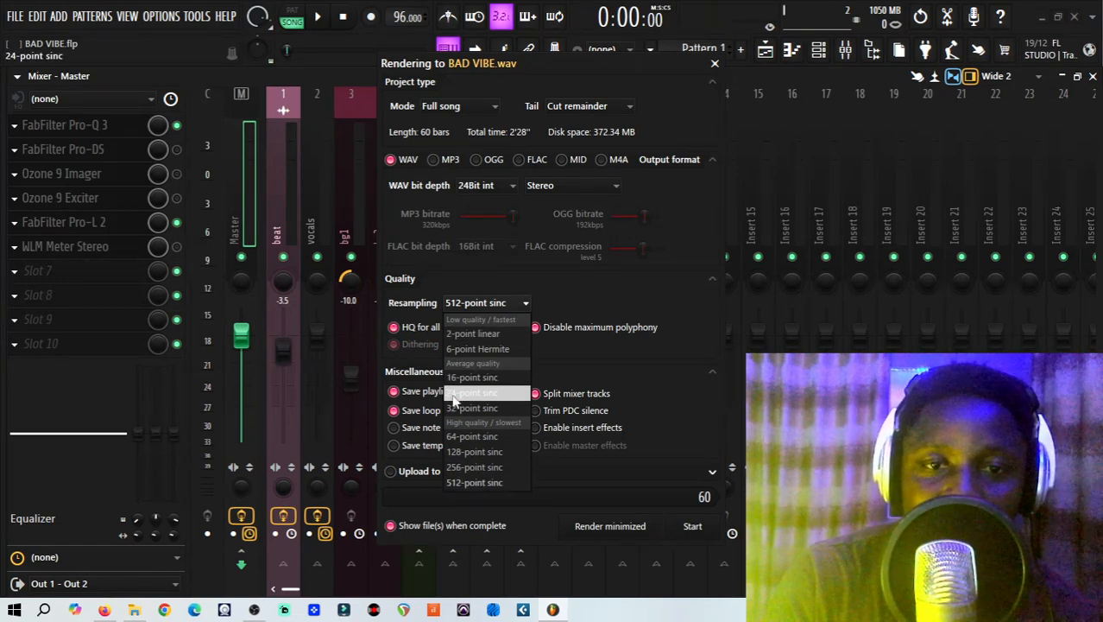
pyautogui.click(470, 335)
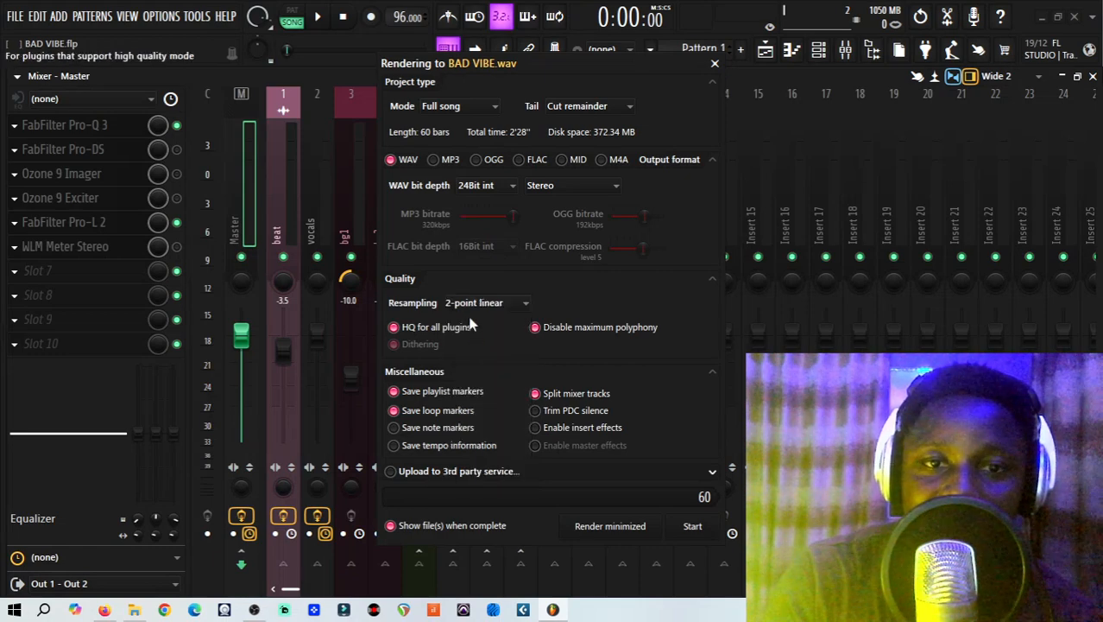
pyautogui.click(475, 303)
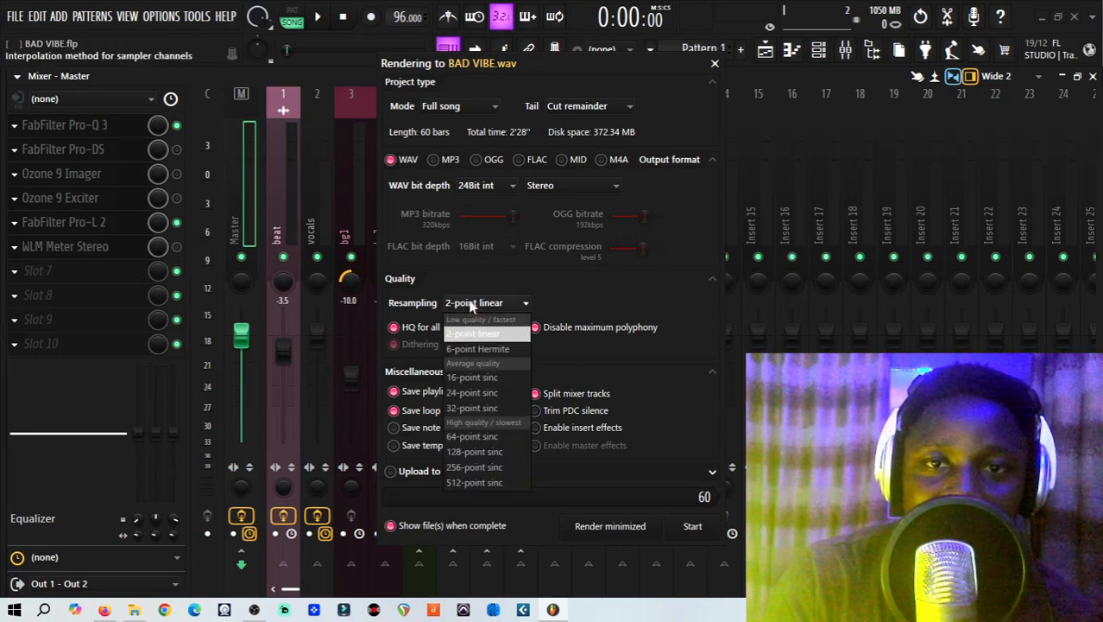
pyautogui.click(477, 483)
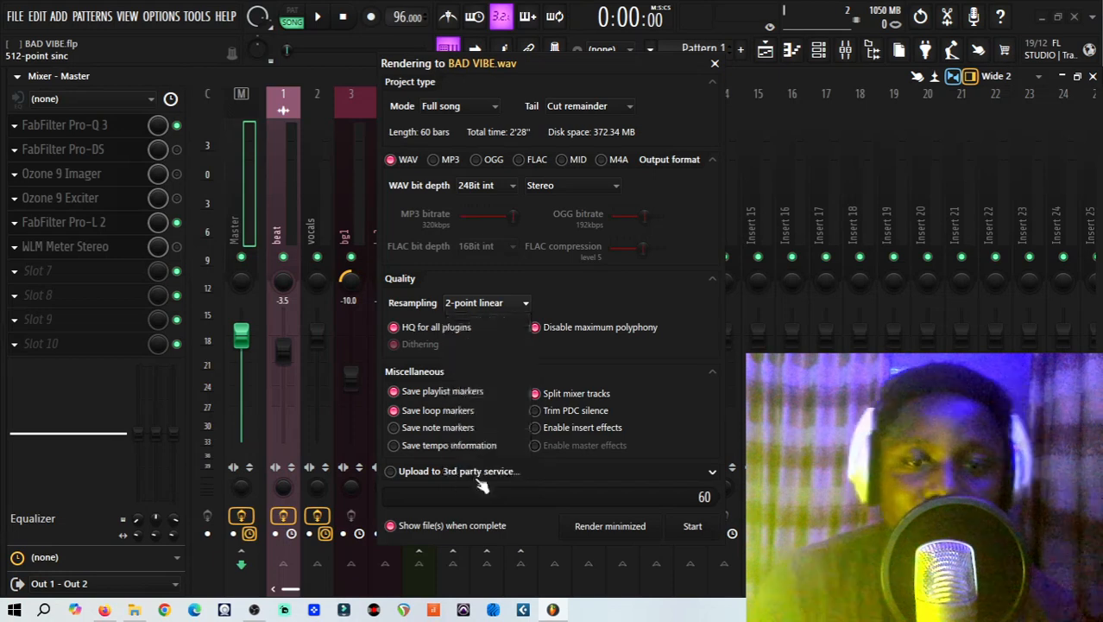
pyautogui.click(488, 303)
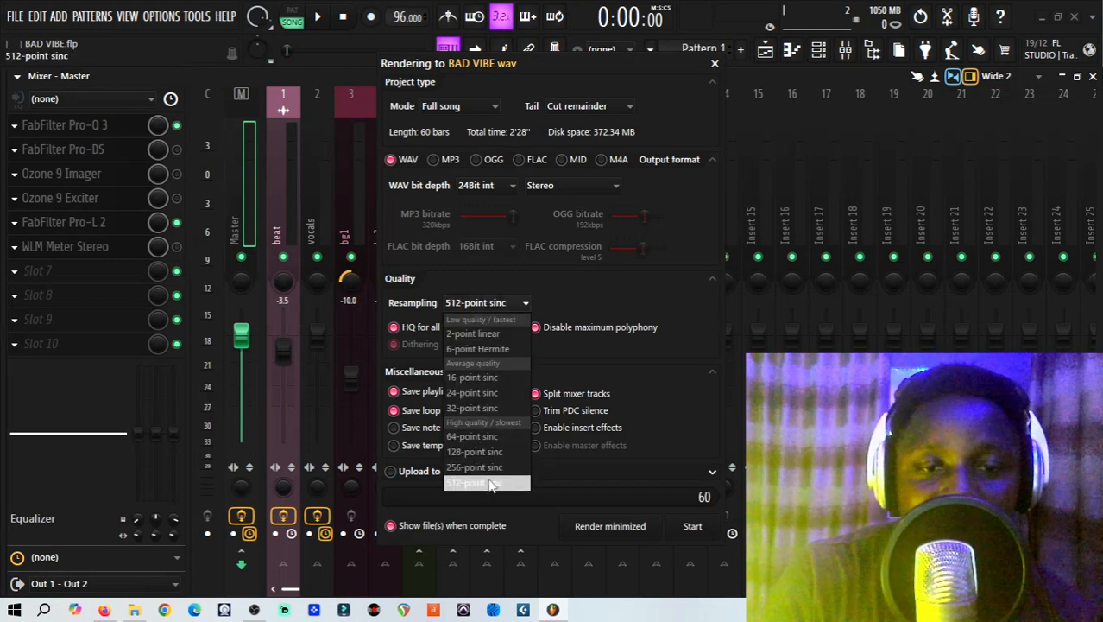
pyautogui.click(489, 483)
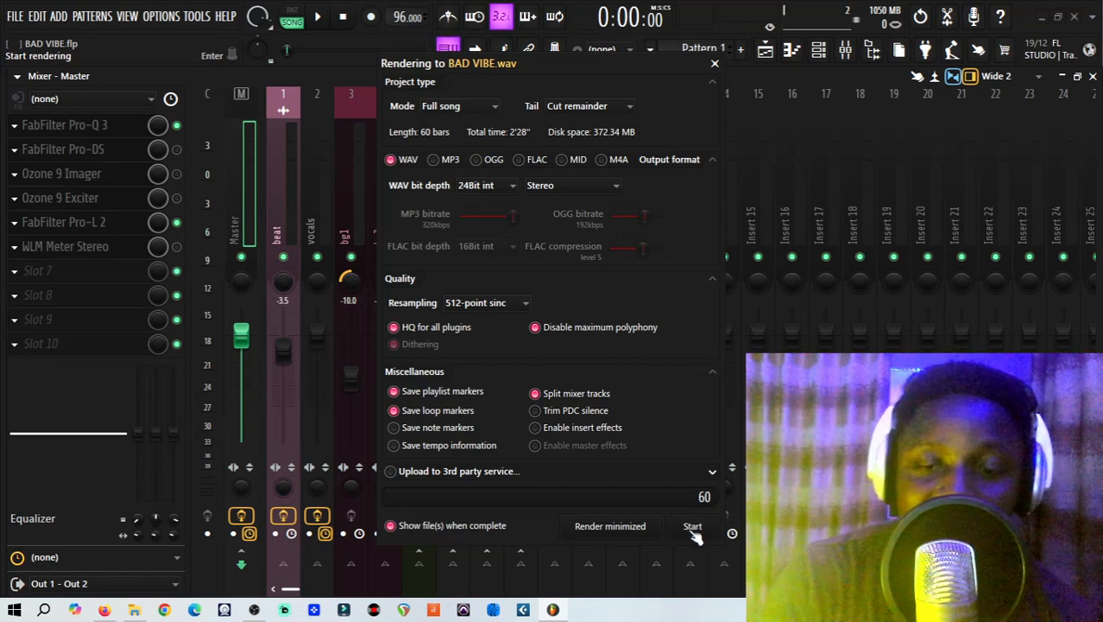
pyautogui.click(716, 65)
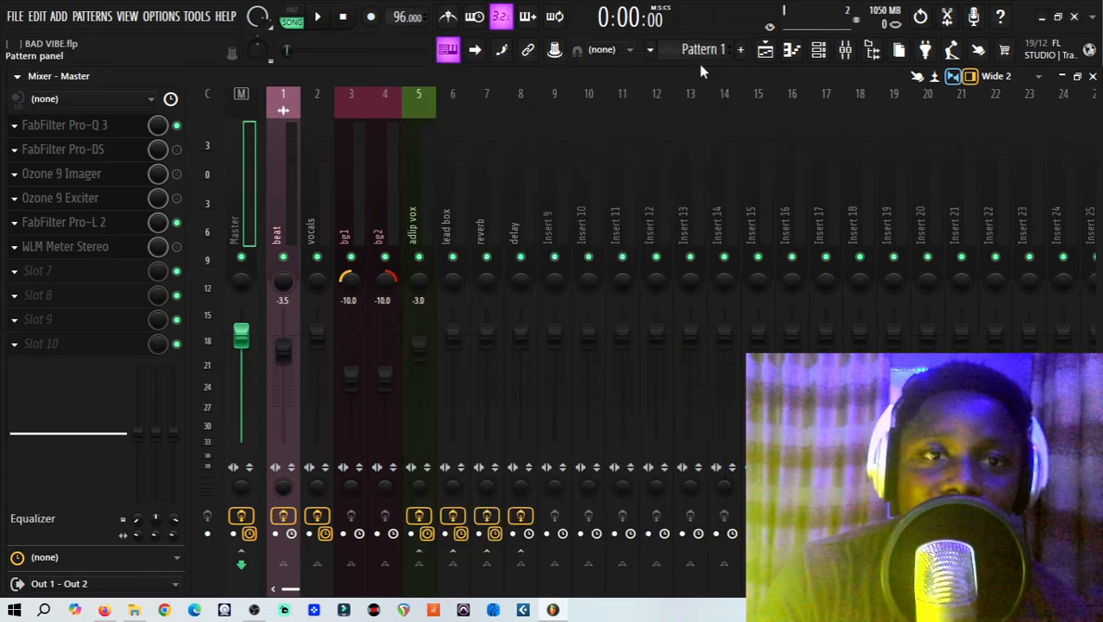
# Export the song as BAD VIBE.wav into the export folder inside Downloads, rendering 24Bit int WAV files with split mixer tracks.
pyautogui.click(19, 17)
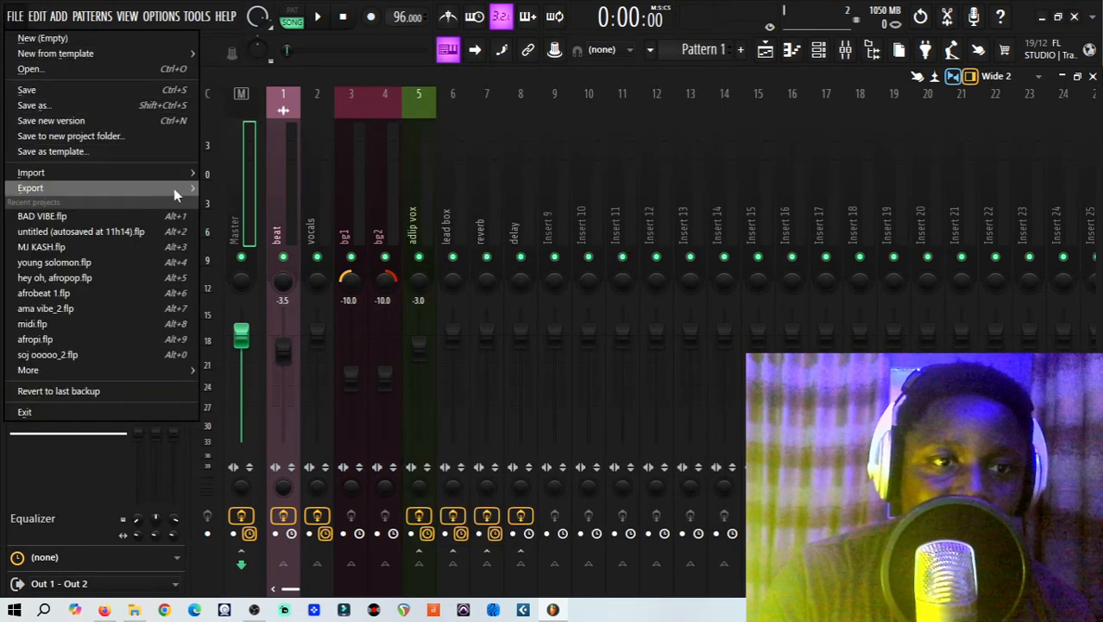
pyautogui.moveTo(176, 187)
pyautogui.click(240, 204)
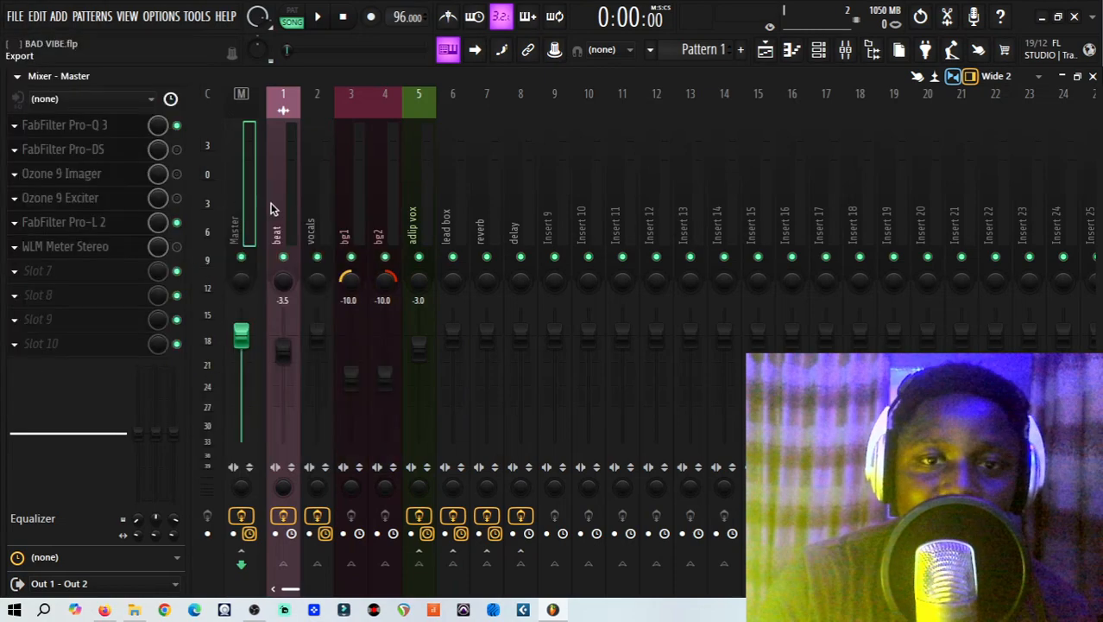
pyautogui.click(73, 309)
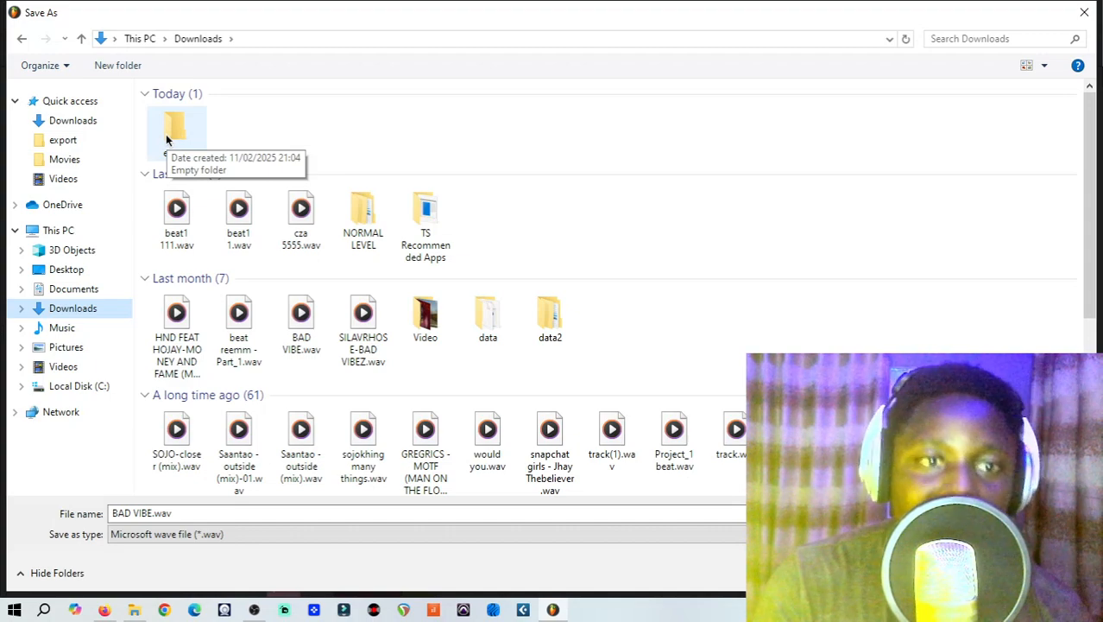
pyautogui.doubleClick(168, 131)
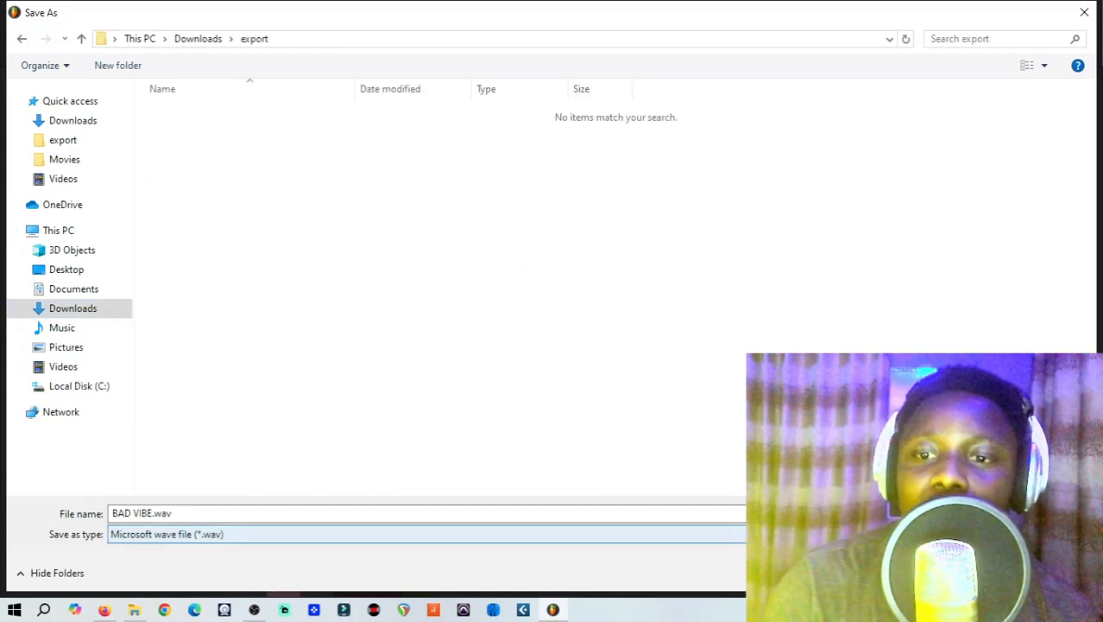
pyautogui.press('Return')
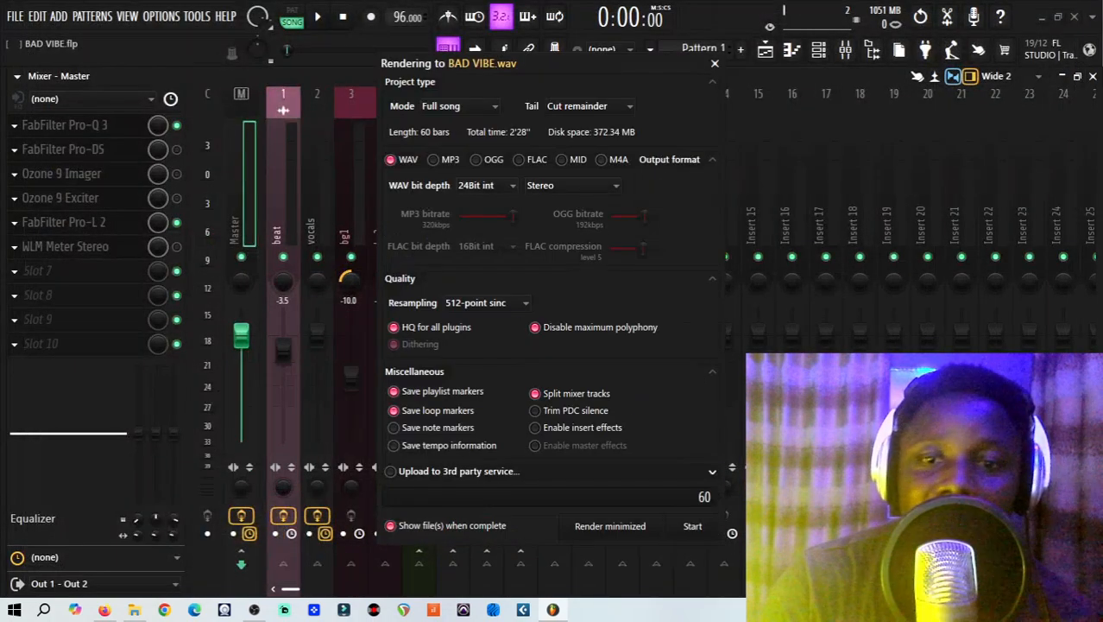
pyautogui.click(692, 527)
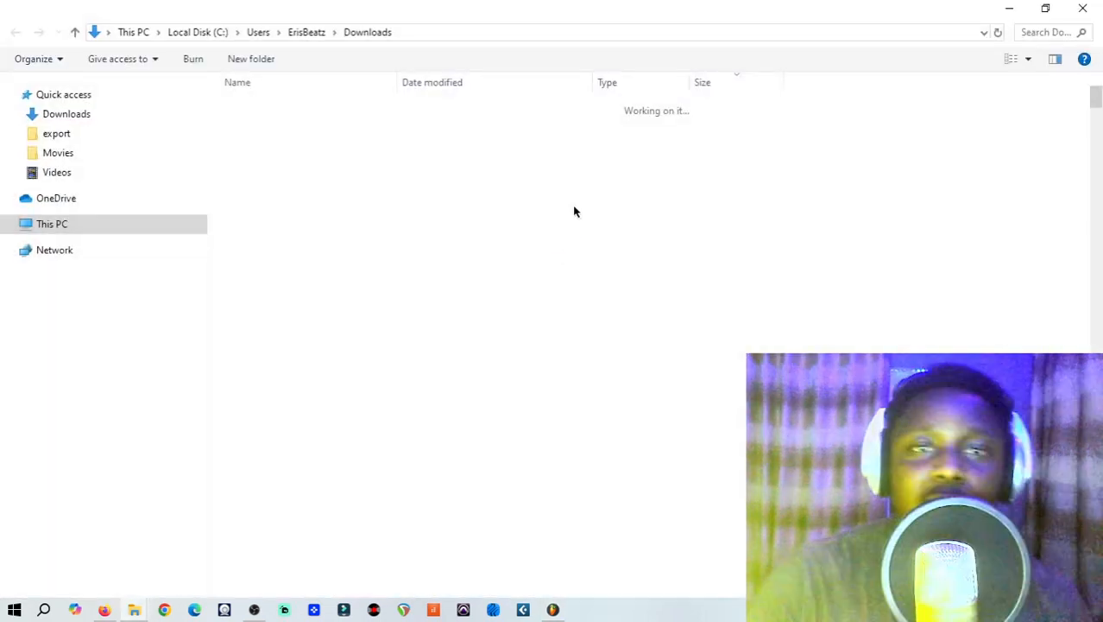
pyautogui.click(1012, 8)
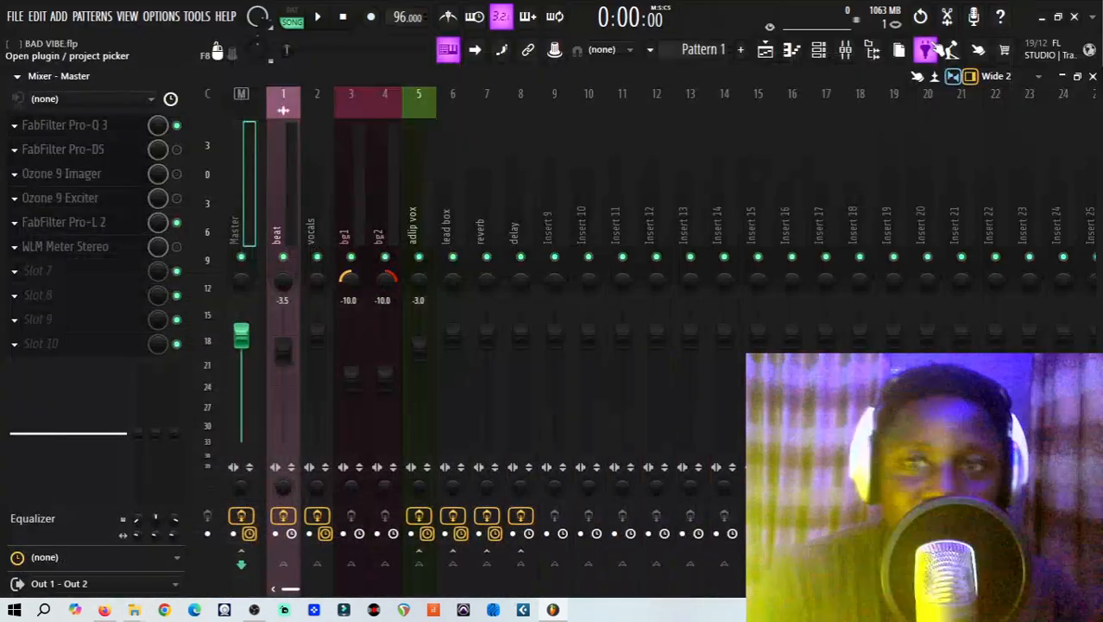
# Play the original BAD VIBE arrangement in the playlist from about bar 9 and pause it after a short listen.
pyautogui.click(764, 52)
pyautogui.click(329, 112)
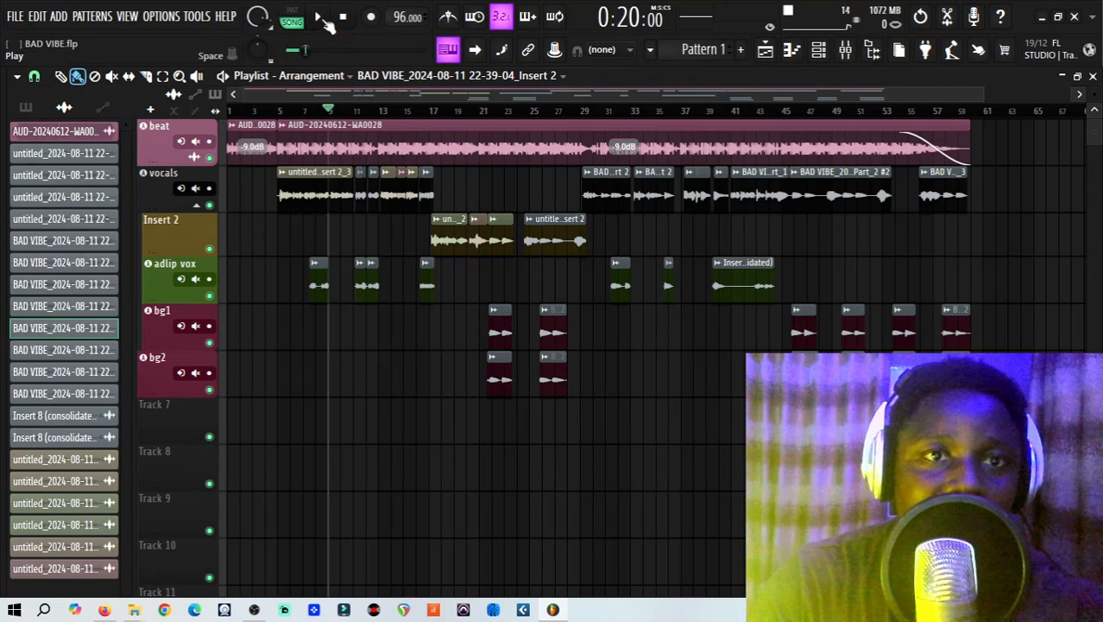
pyautogui.click(319, 17)
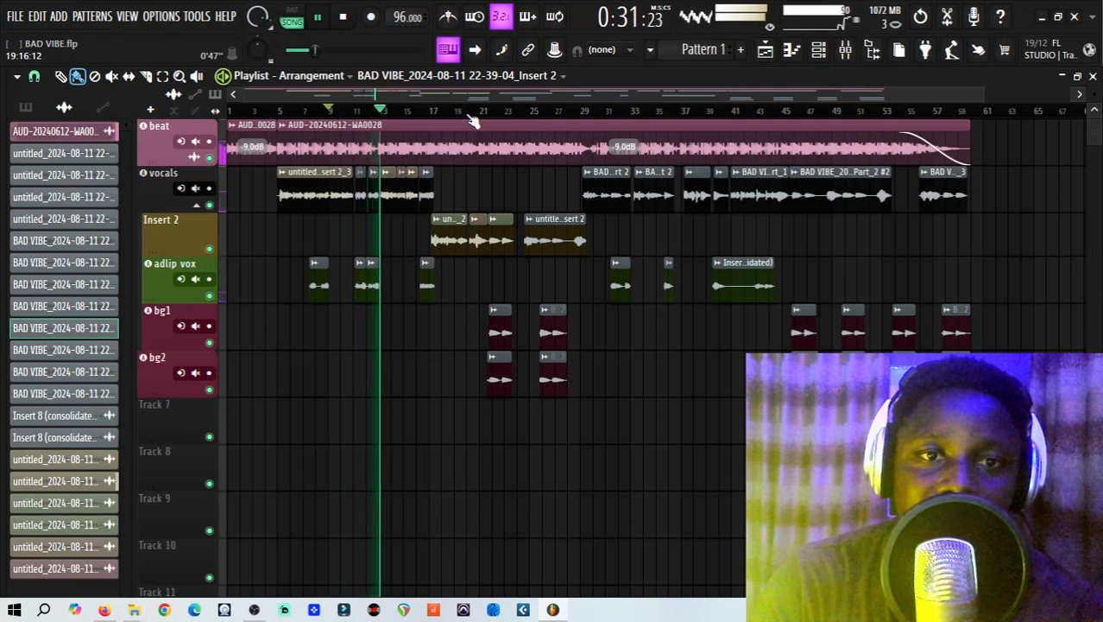
pyautogui.click(318, 19)
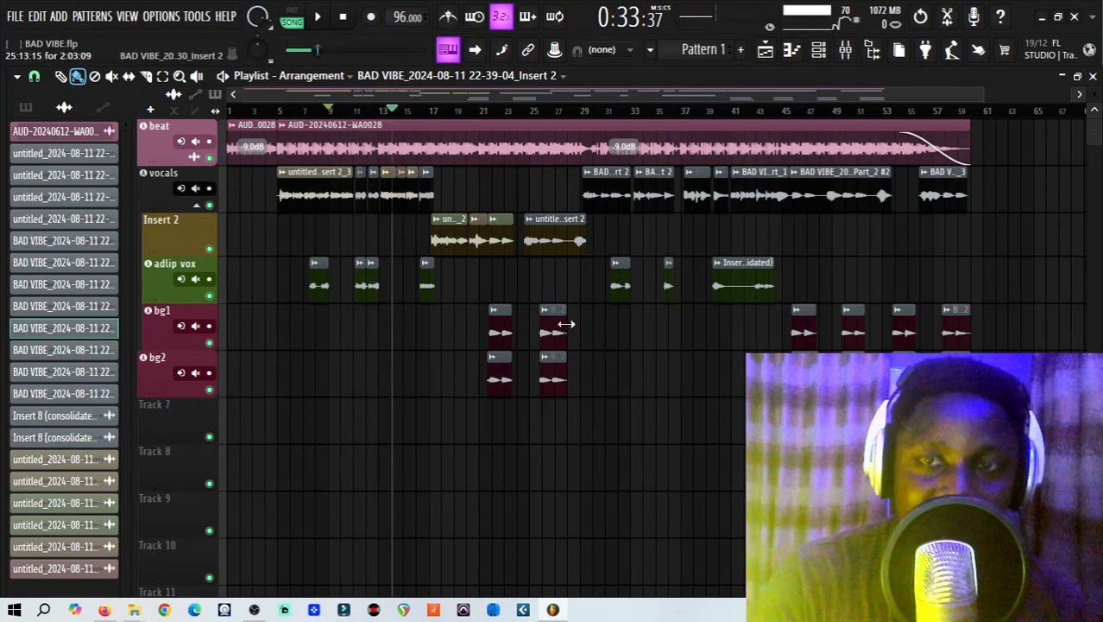
# Close the BAD VIBE project without saving changes and open the export folder inside Downloads.
pyautogui.click(1074, 18)
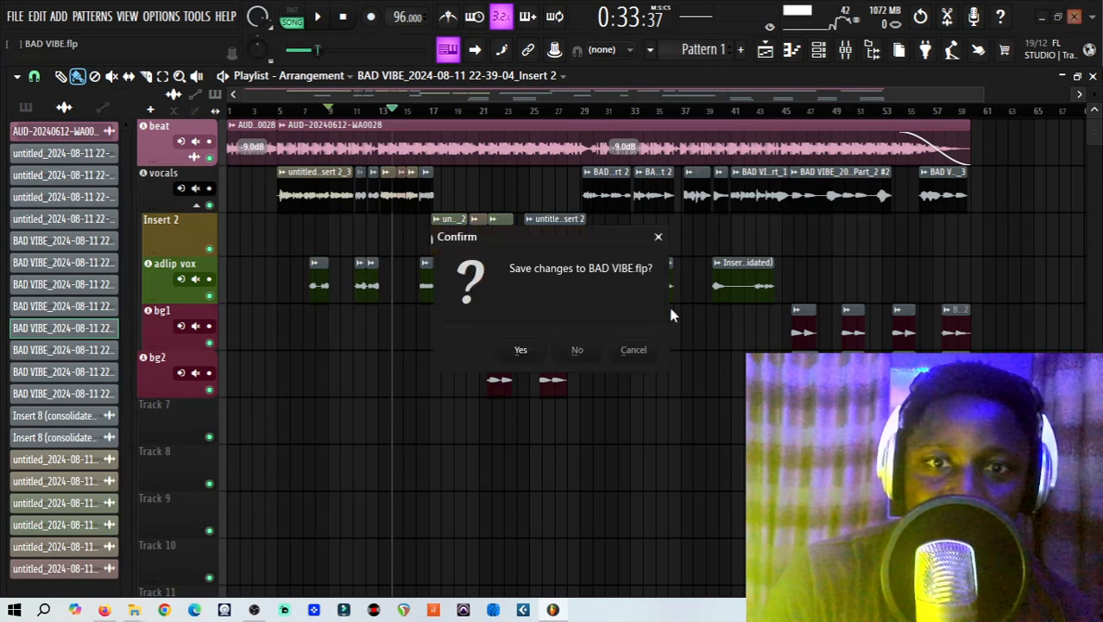
pyautogui.click(579, 350)
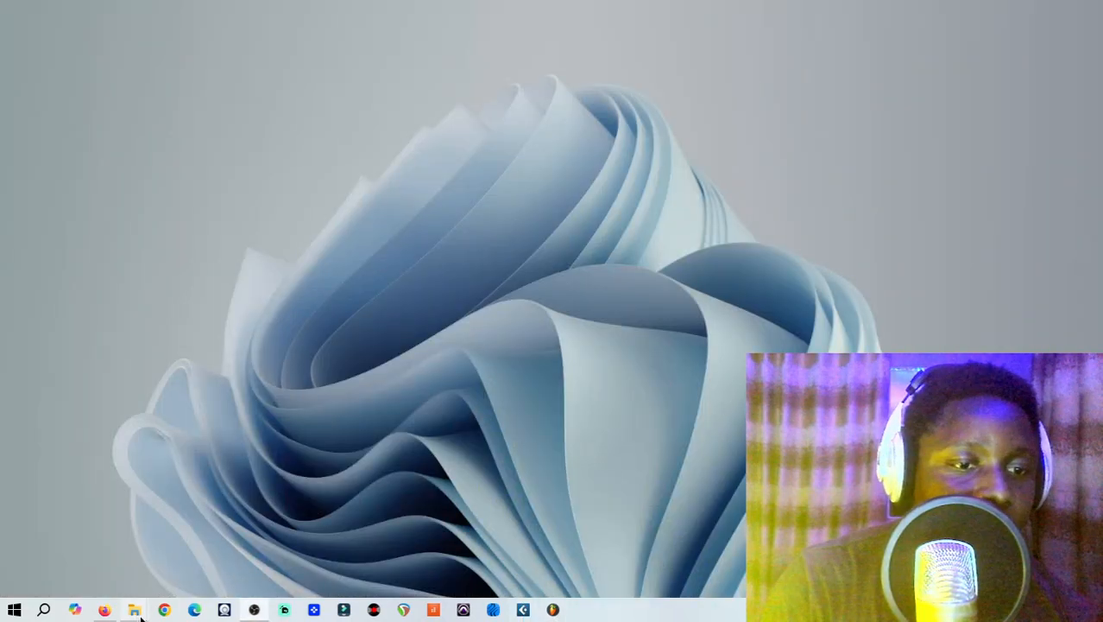
pyautogui.moveTo(138, 611)
pyautogui.click(246, 559)
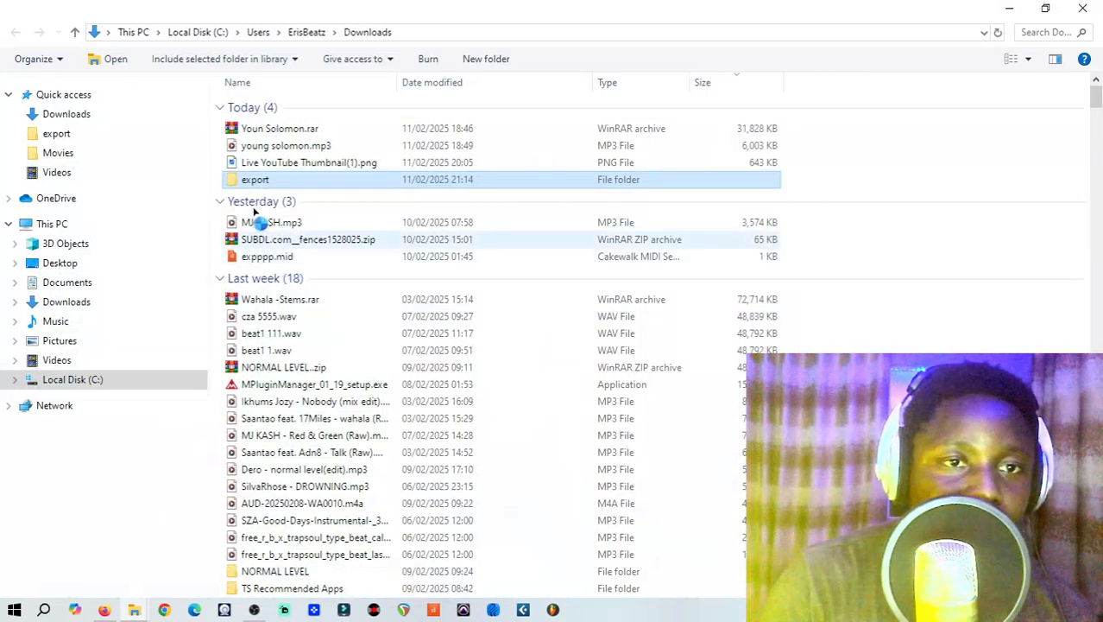
pyautogui.doubleClick(259, 179)
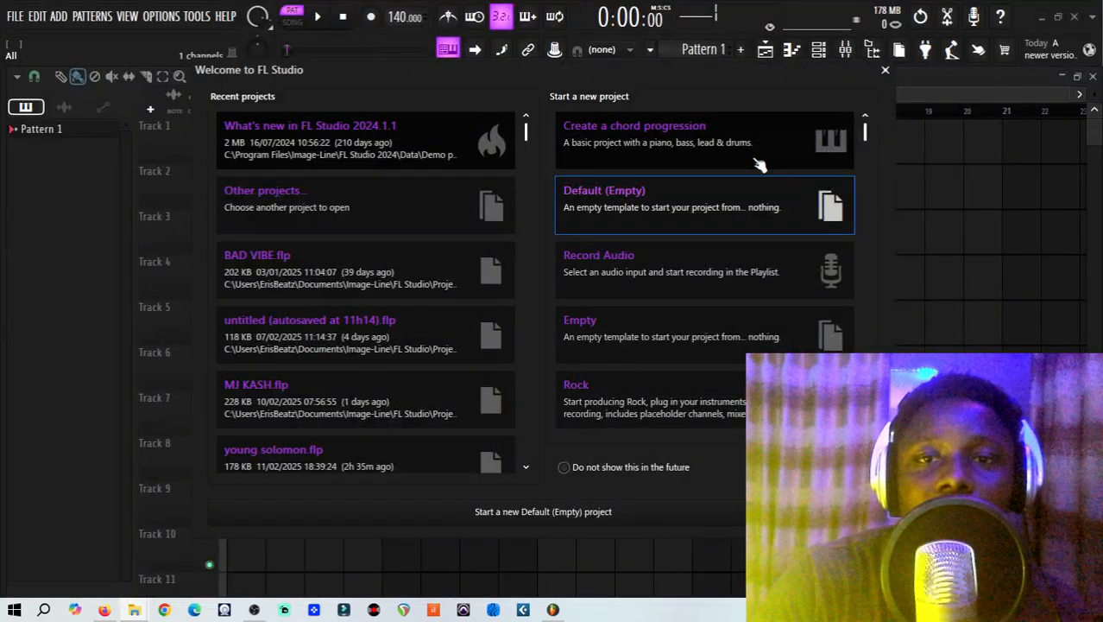
# Start a new Default (Empty) project and bring all the exported BAD VIBE WAV stems into the playlist from bar 1.
pyautogui.click(701, 198)
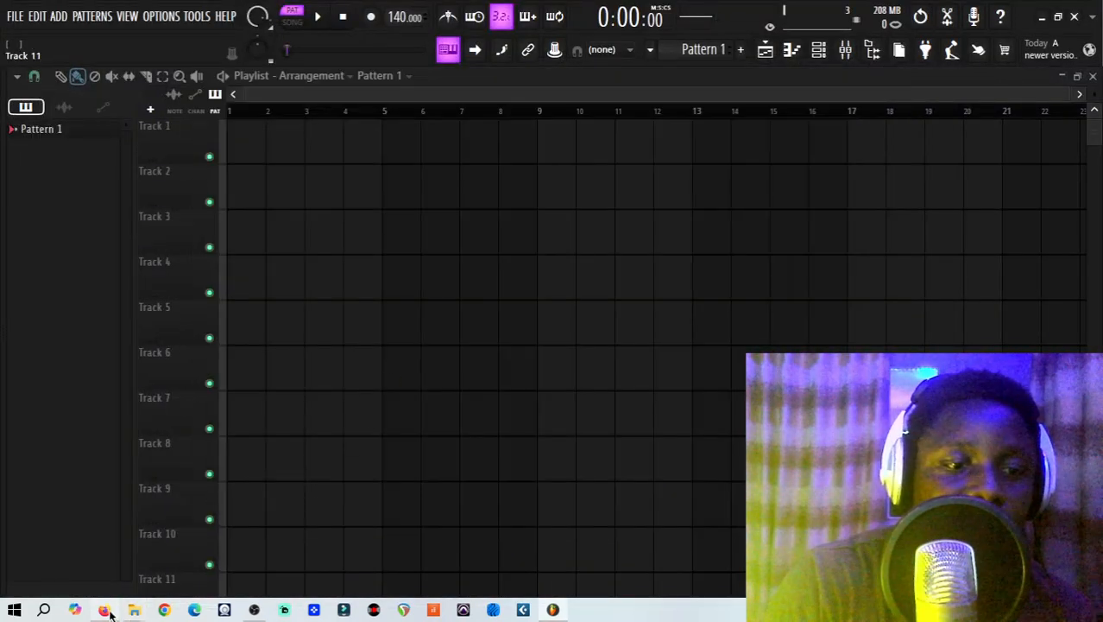
pyautogui.moveTo(110, 611)
pyautogui.click(213, 545)
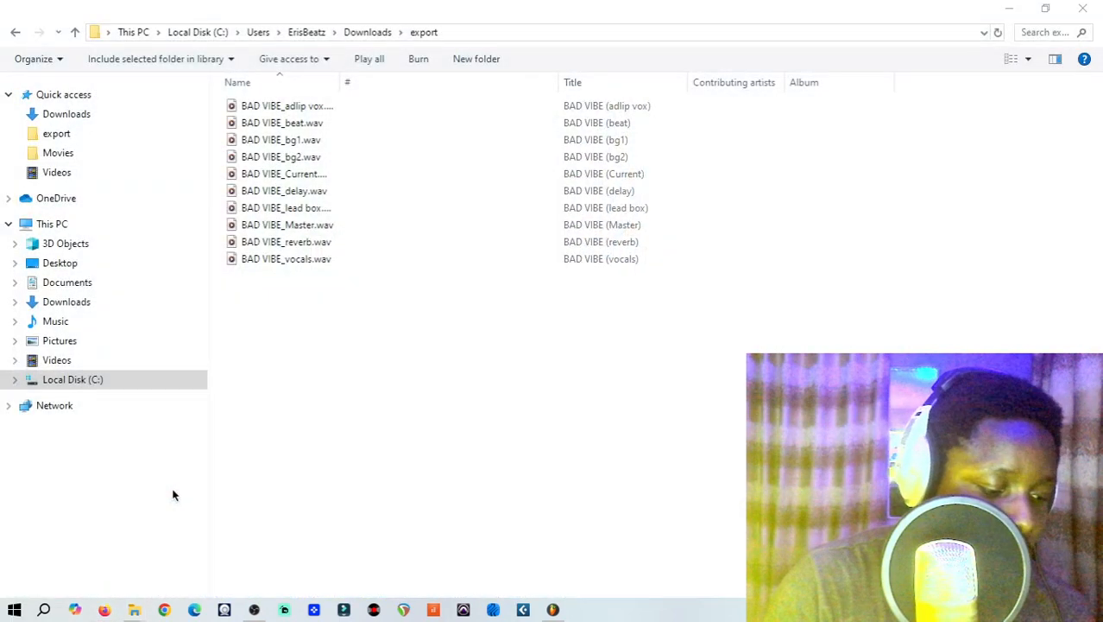
pyautogui.moveTo(487, 360); pyautogui.dragTo(341, 111)
pyautogui.click(342, 111)
pyautogui.moveTo(361, 320); pyautogui.dragTo(245, 416)
pyautogui.click(1044, 9)
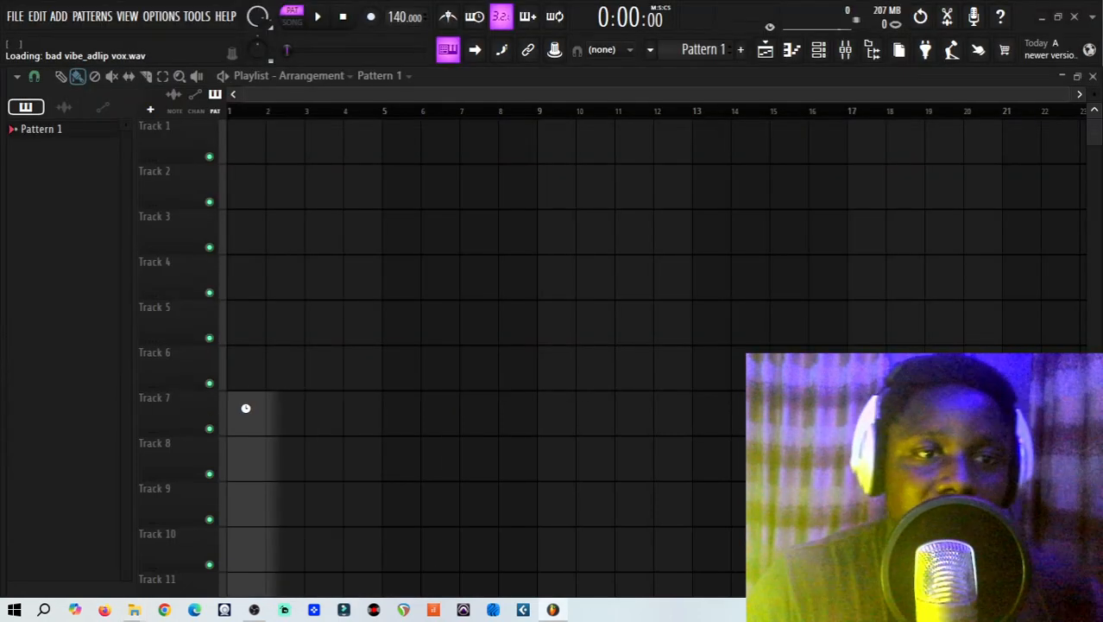
# Move all the imported stem clips up together so they start on Track 1, then deselect them.
pyautogui.hotkey('ctrl', 'a')
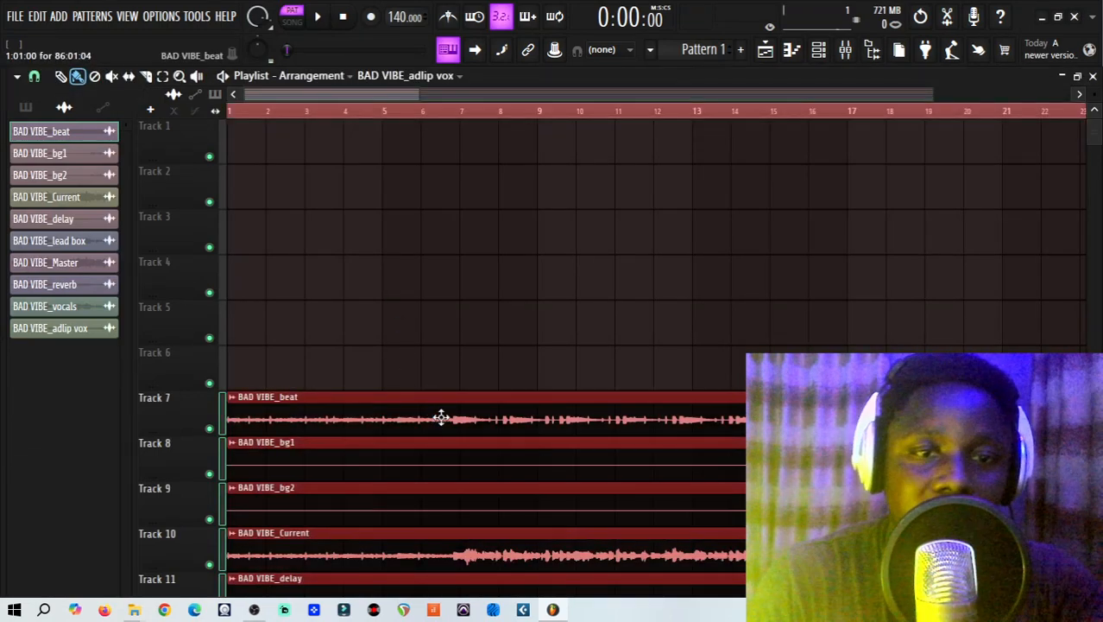
pyautogui.moveTo(439, 417); pyautogui.dragTo(423, 145)
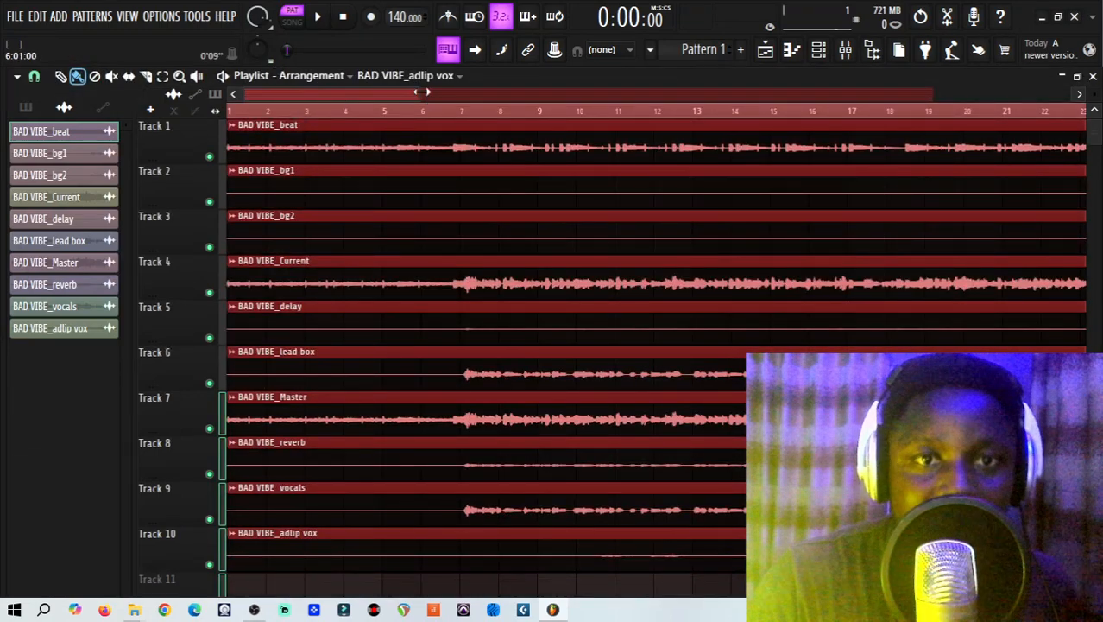
pyautogui.moveTo(421, 92); pyautogui.dragTo(997, 213)
pyautogui.click(1003, 216)
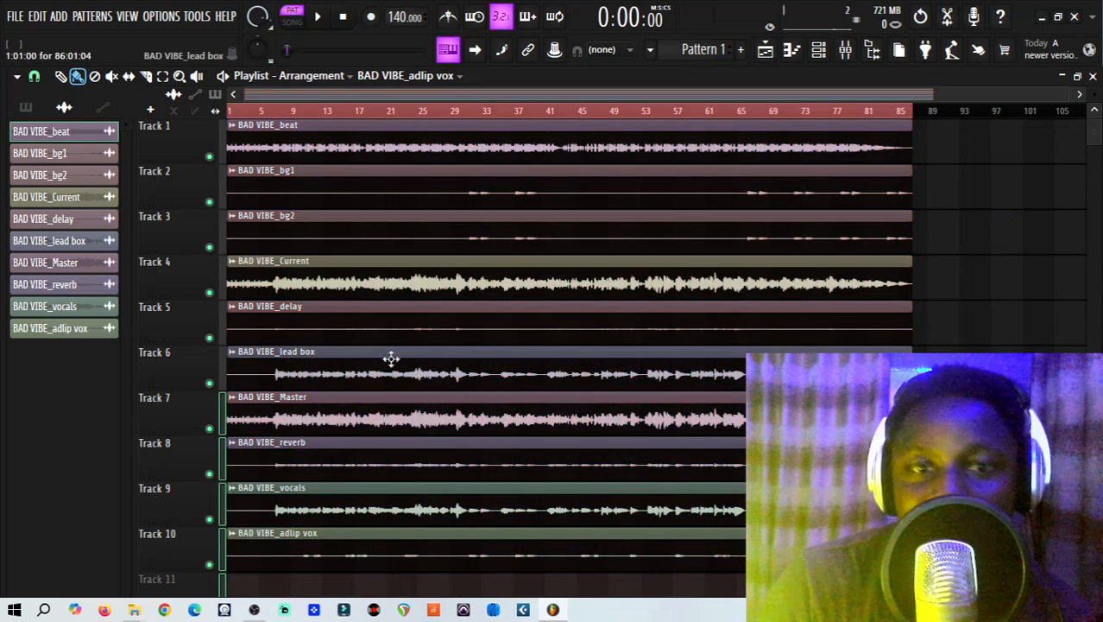
# Delete the BAD VIBE_Current and BAD VIBE_Master clips and move the clips below them up to fill the emptied tracks.
pyautogui.rightClick(296, 276)
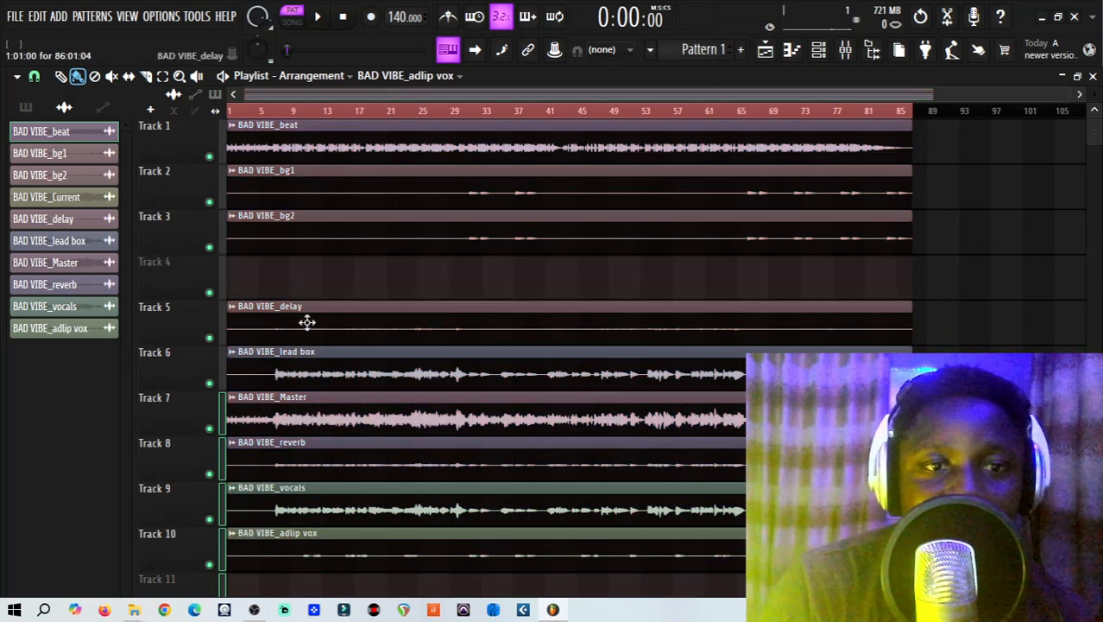
pyautogui.rightClick(312, 417)
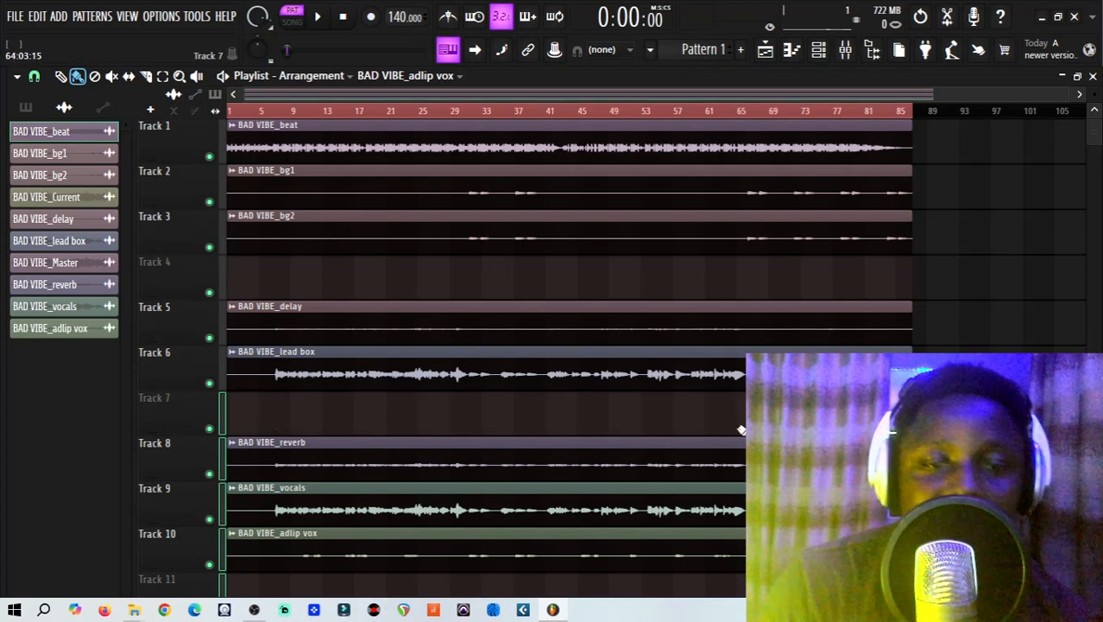
pyautogui.scroll(-2, 740, 429)
pyautogui.moveTo(782, 527); pyautogui.dragTo(286, 315)
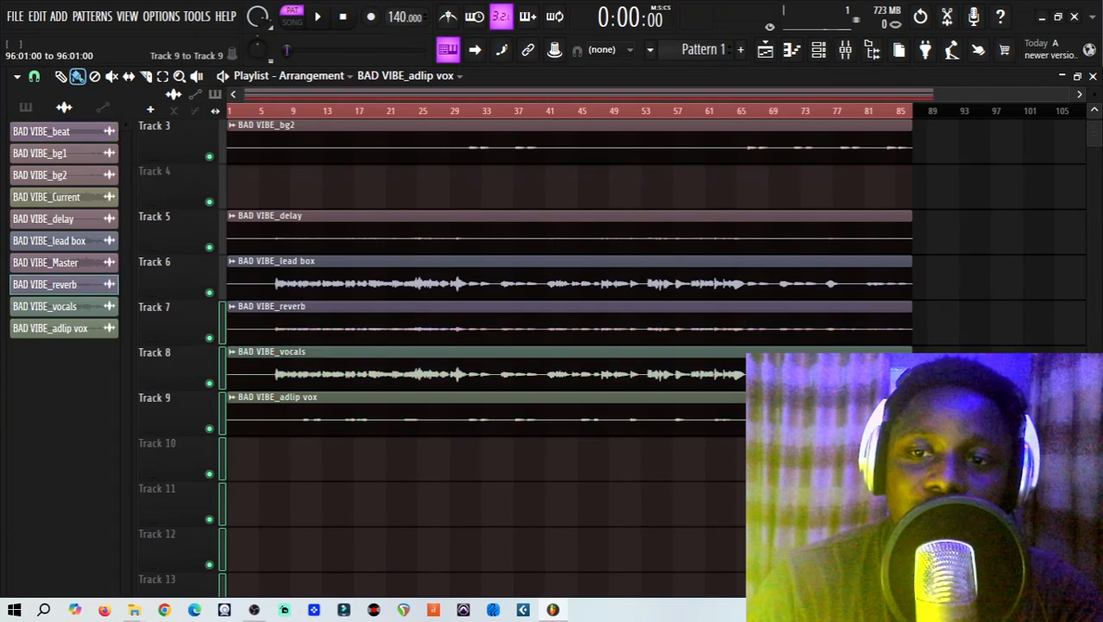
pyautogui.moveTo(911, 430); pyautogui.dragTo(278, 165)
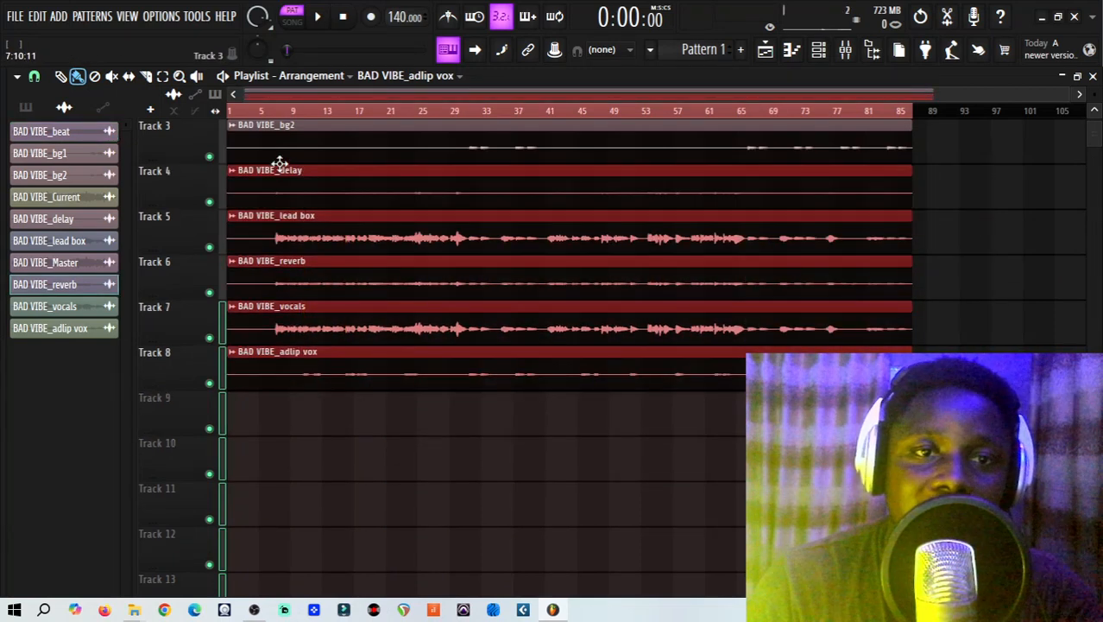
pyautogui.click(413, 487)
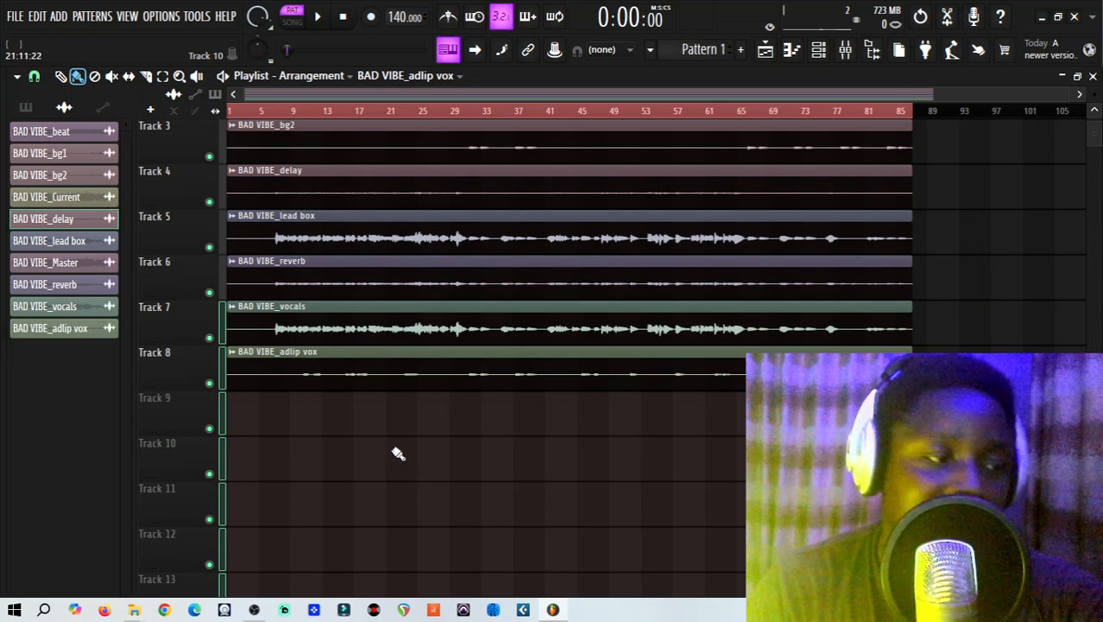
# Play the imported stems together from bar 6 and pause after a short listen.
pyautogui.scroll(2, 316, 202)
pyautogui.click(269, 112)
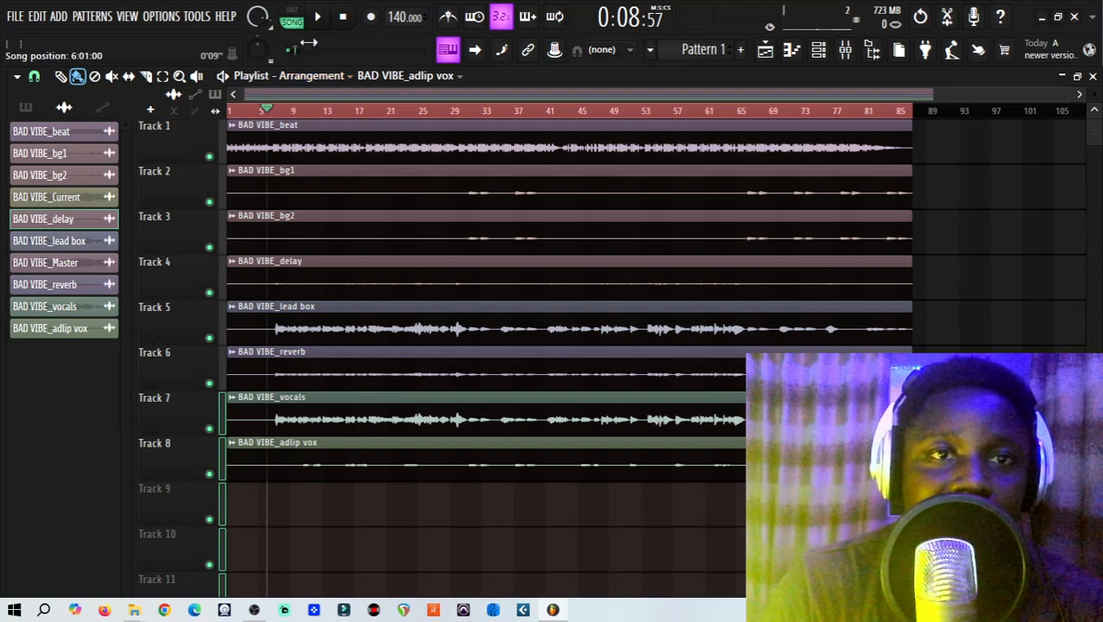
pyautogui.click(317, 18)
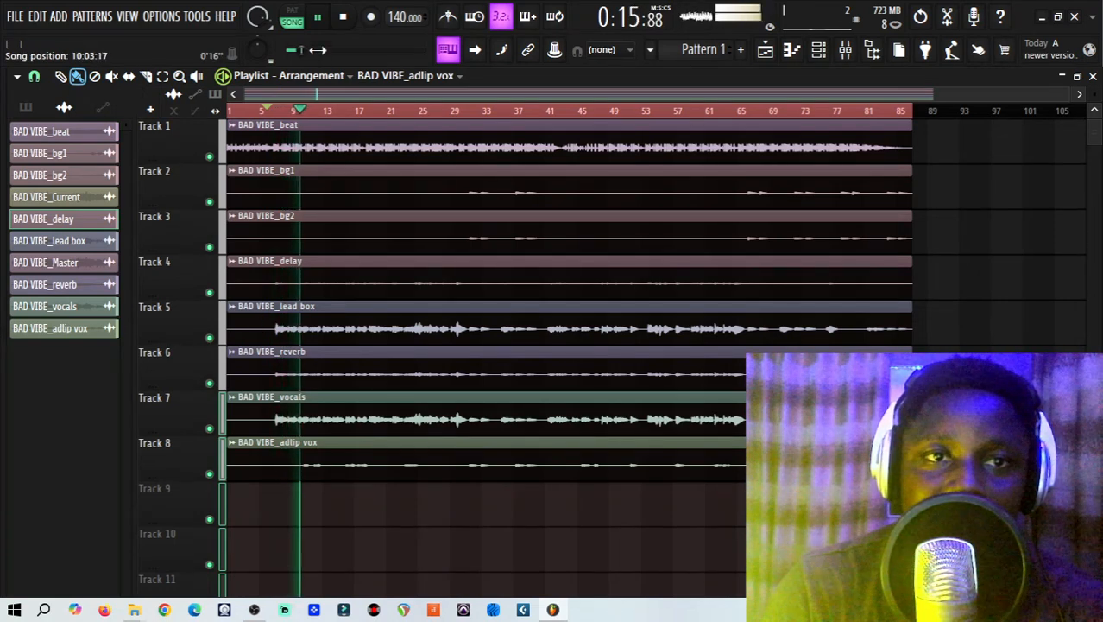
pyautogui.click(319, 21)
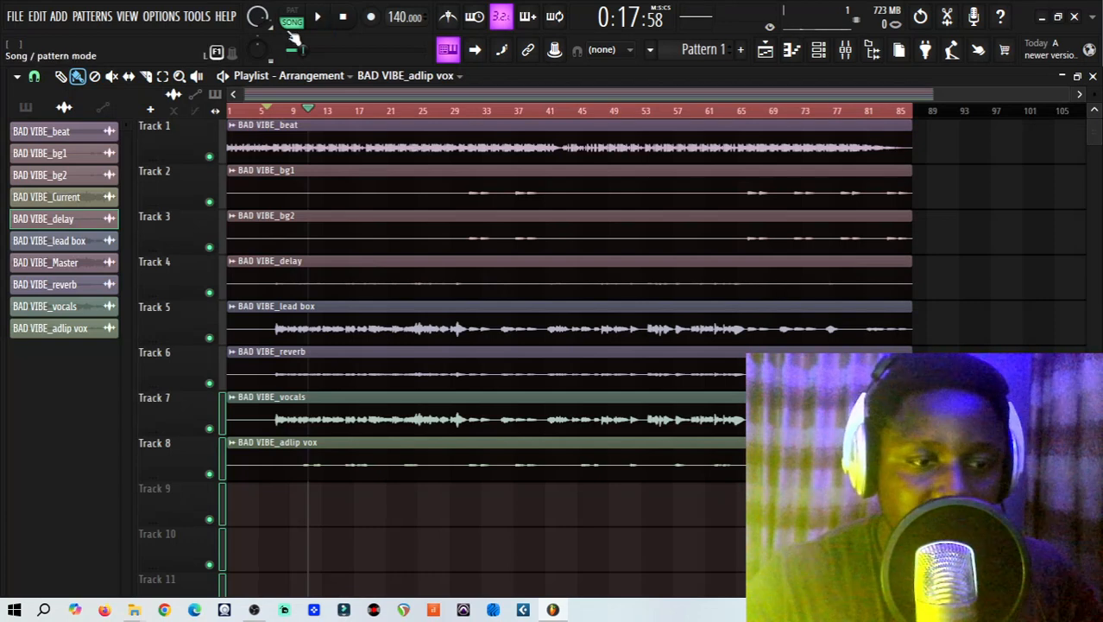
# Review the exported WAV stems in the export folder and locate that folder in Downloads before returning to the playlist.
pyautogui.moveTo(134, 609)
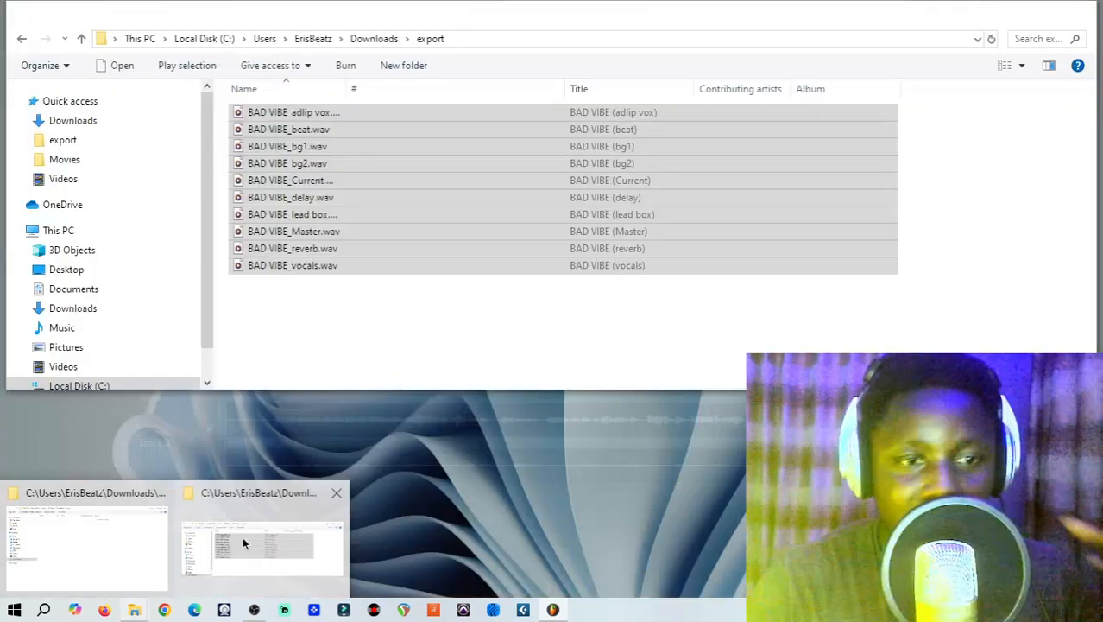
pyautogui.click(244, 537)
pyautogui.moveTo(281, 21); pyautogui.dragTo(279, 89)
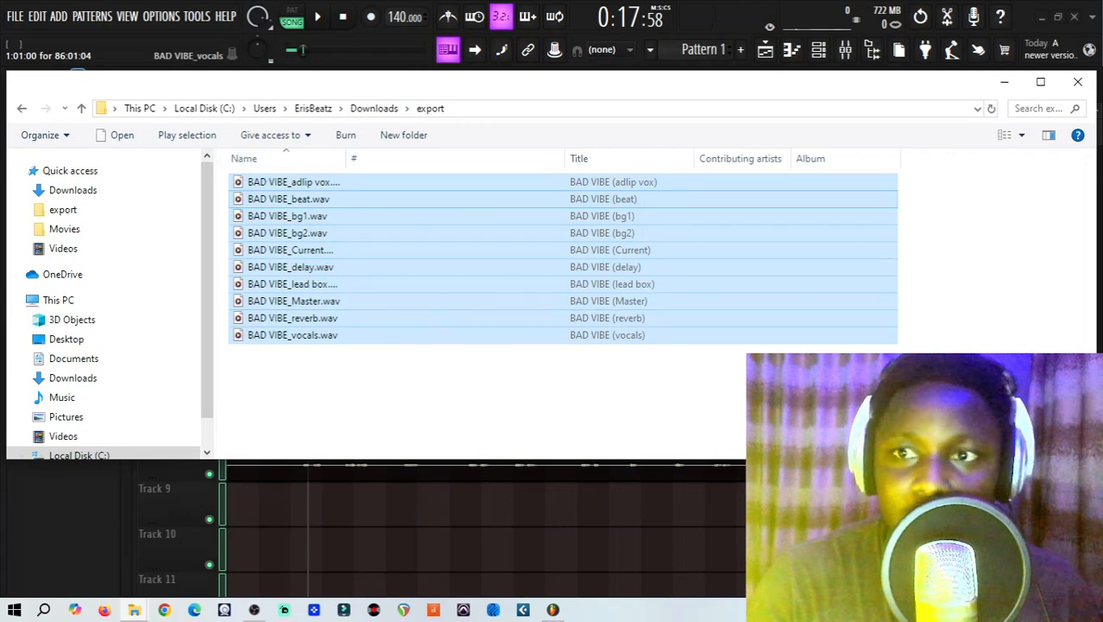
pyautogui.click(1005, 82)
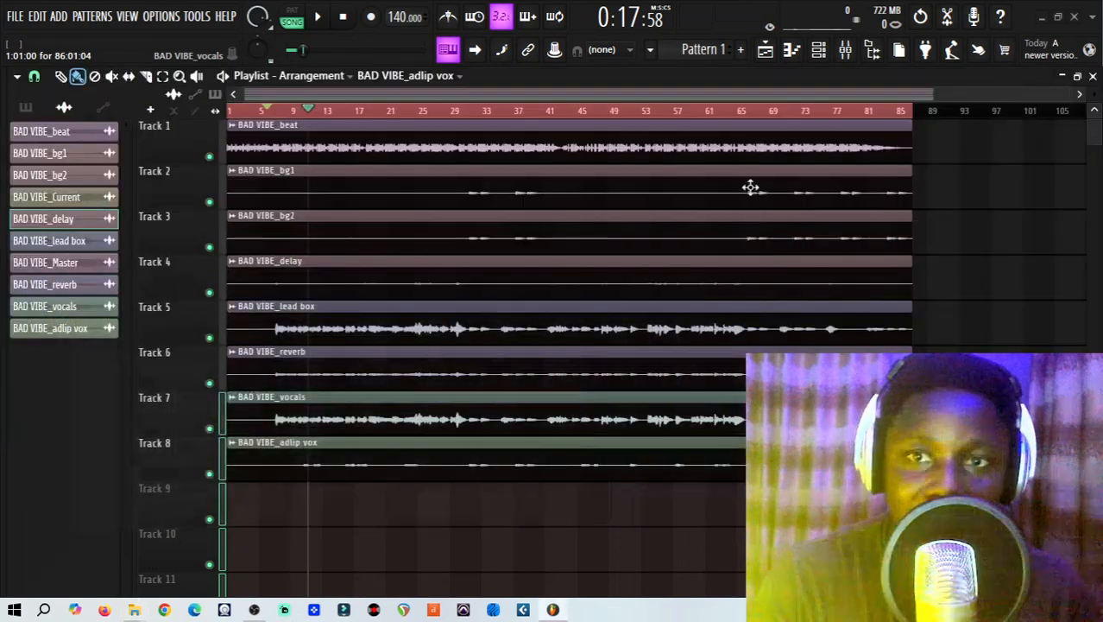
pyautogui.hotkey('ctrl', 's')
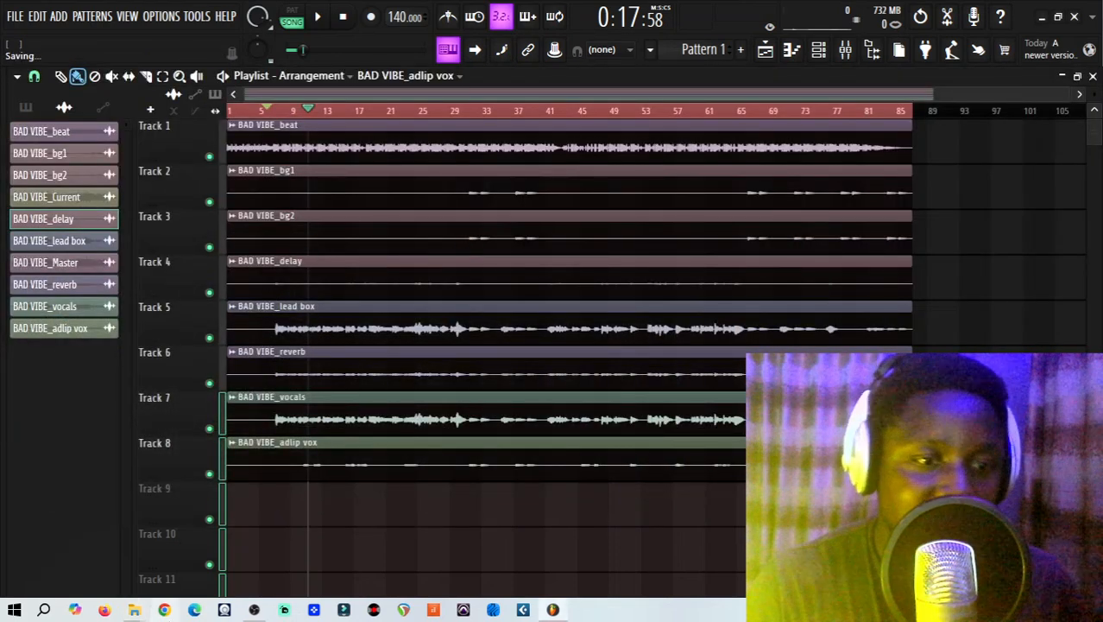
pyautogui.moveTo(134, 610)
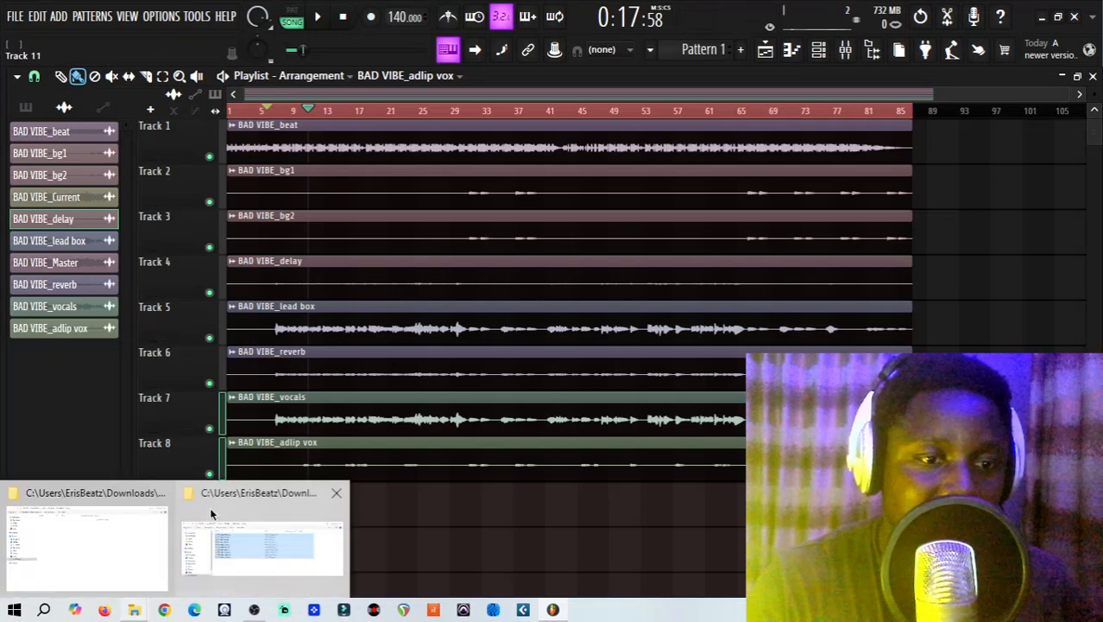
pyautogui.click(216, 518)
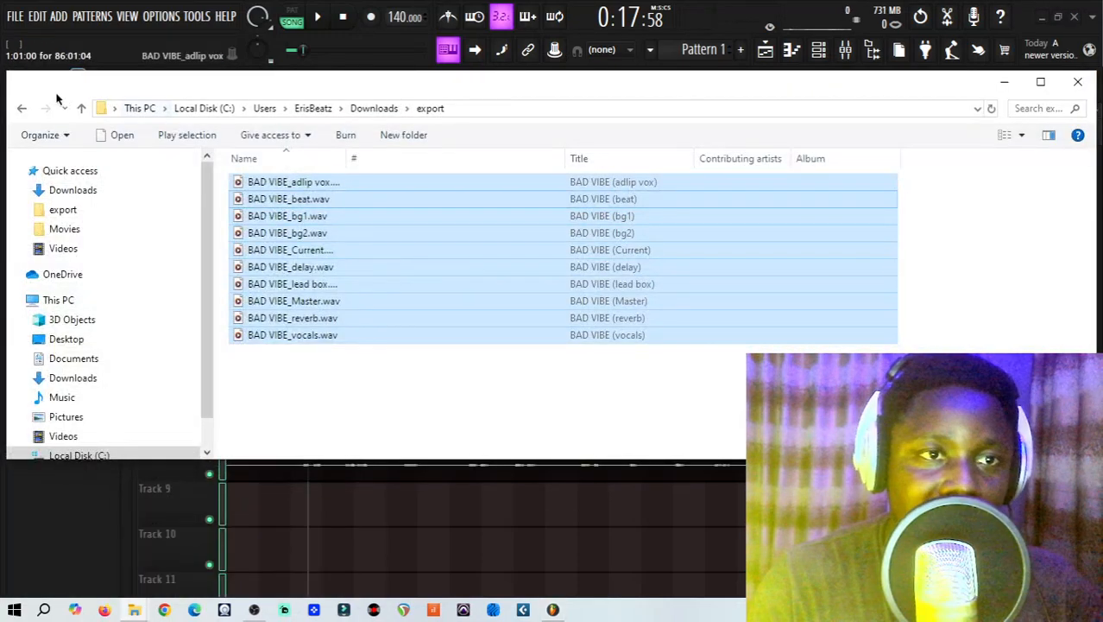
pyautogui.click(81, 108)
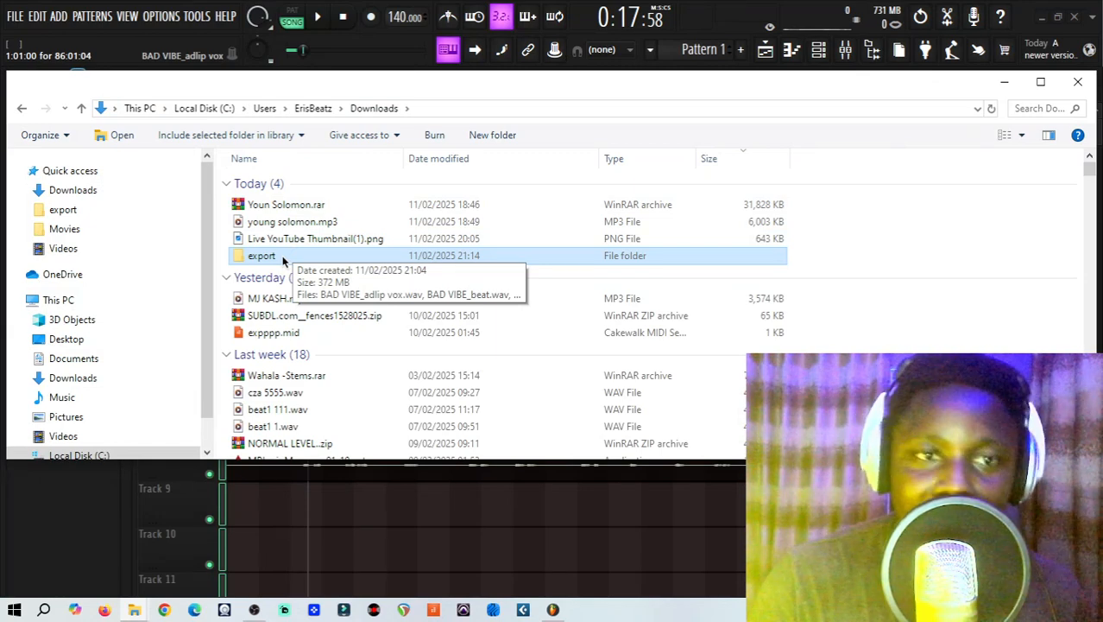
pyautogui.click(997, 87)
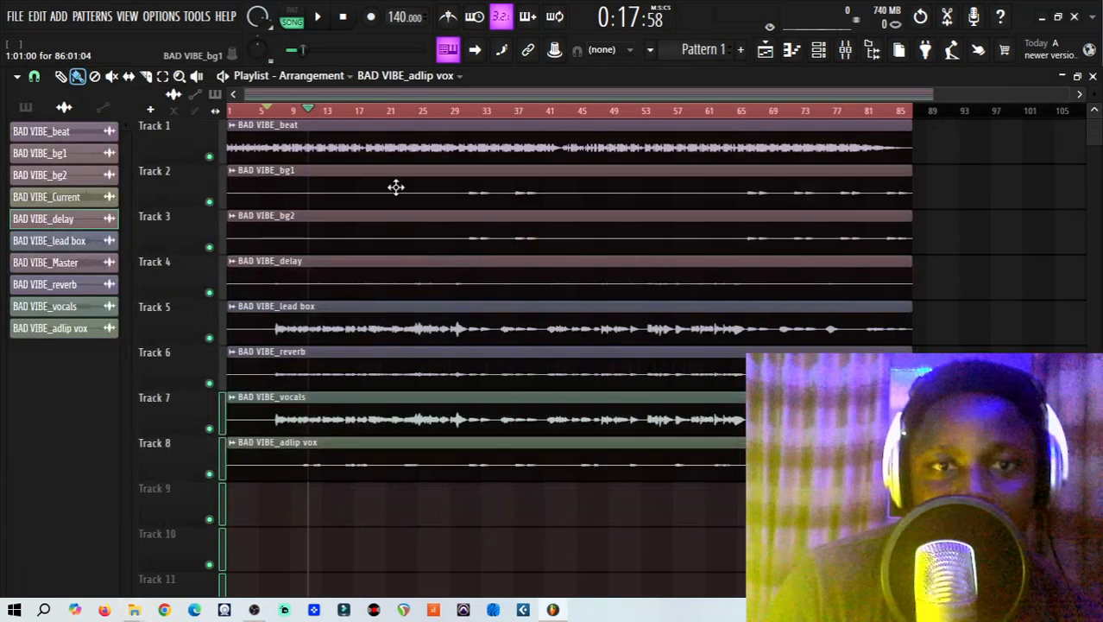